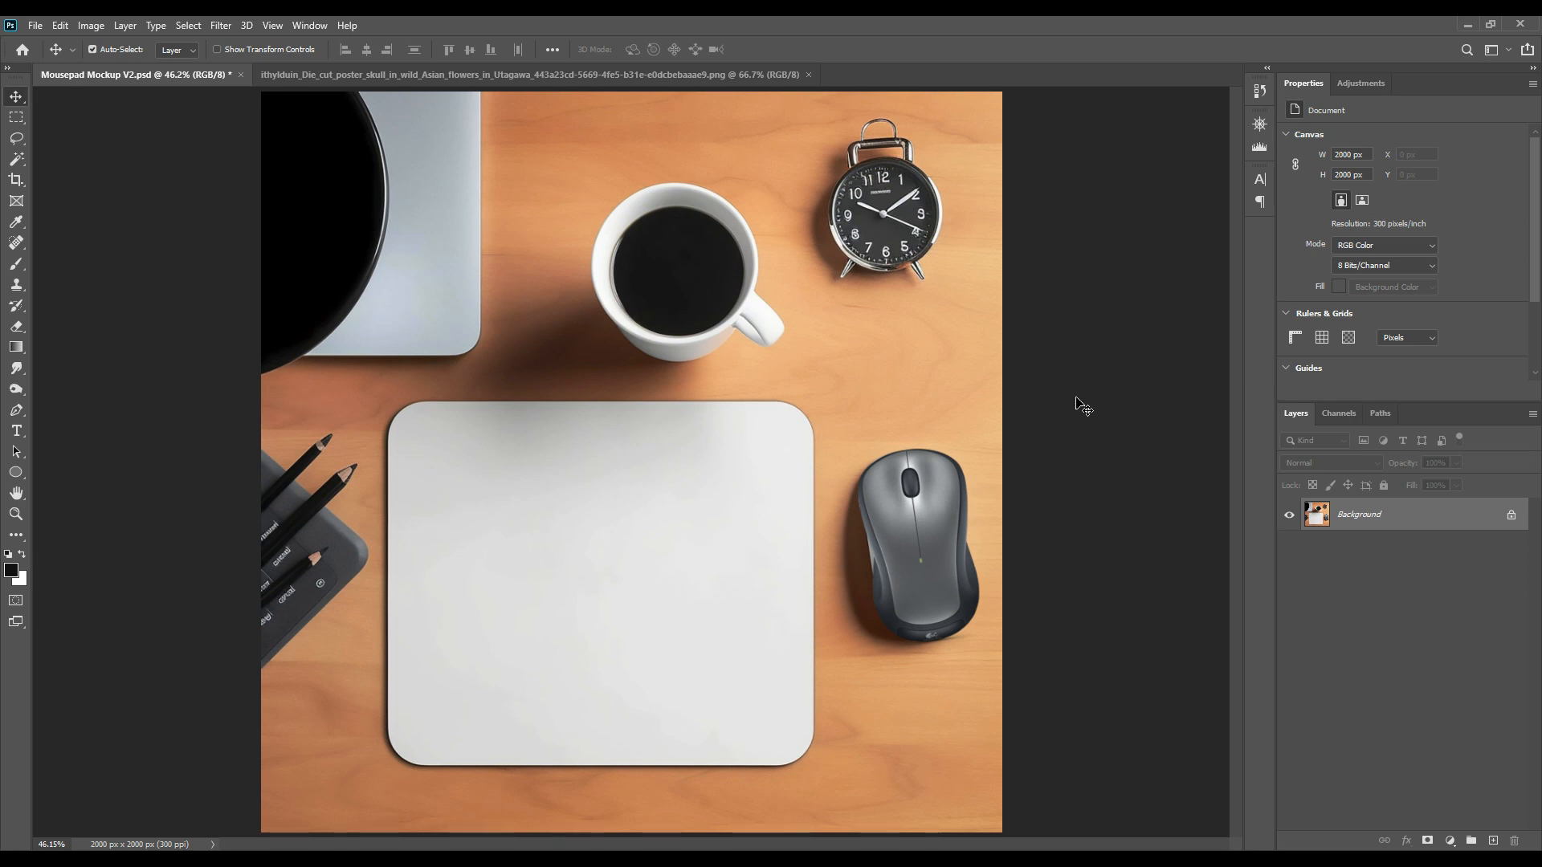
Begin a Pen tool shape around the blank mousepad, placing anchors at both ends of its upper-left and lower-left rounded corners.
click(11, 412)
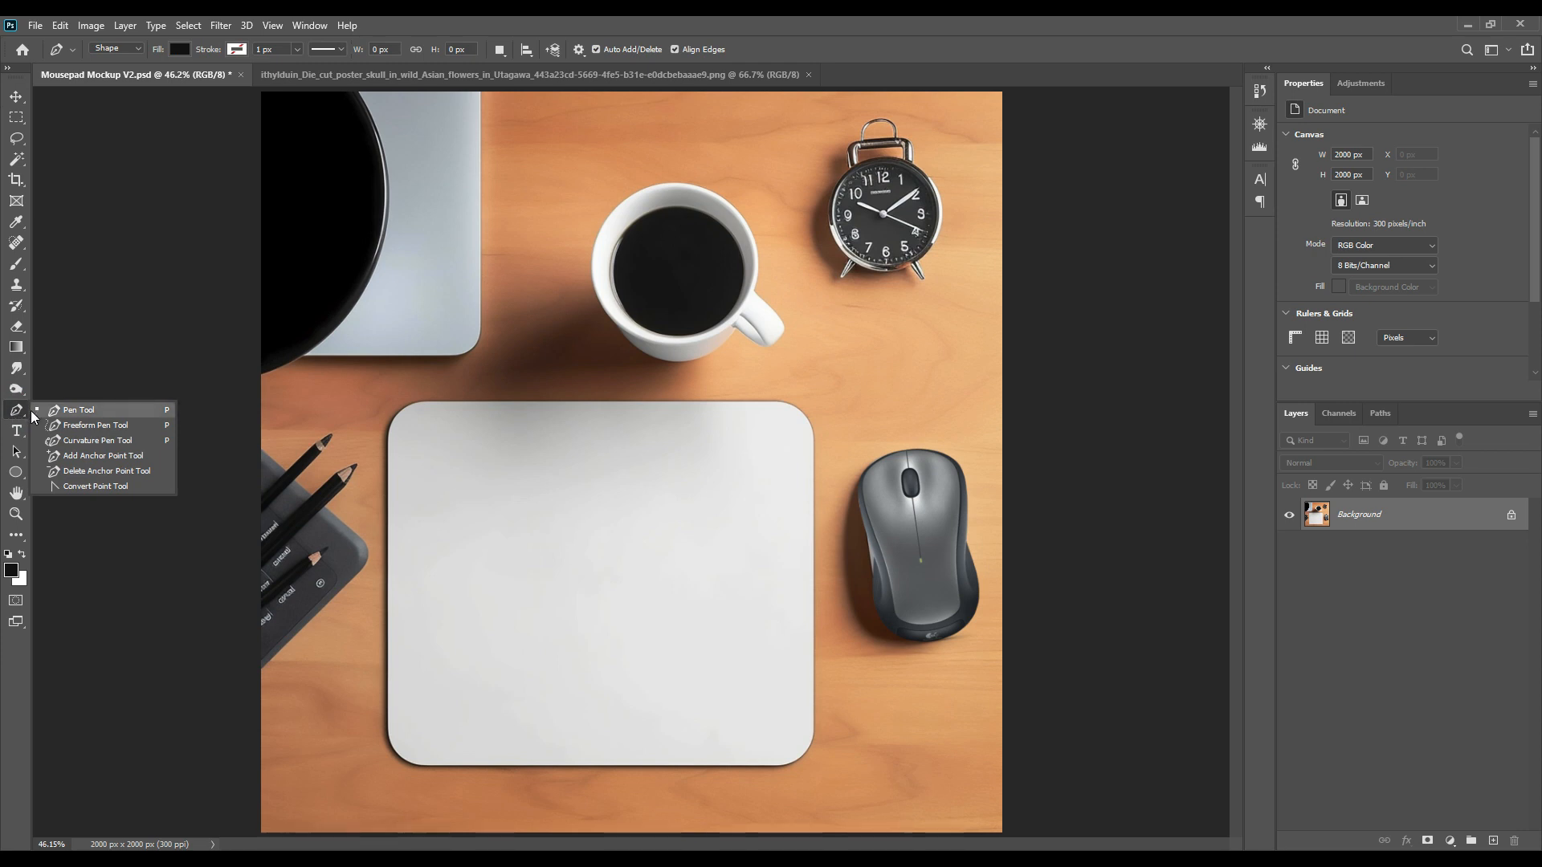
click(87, 412)
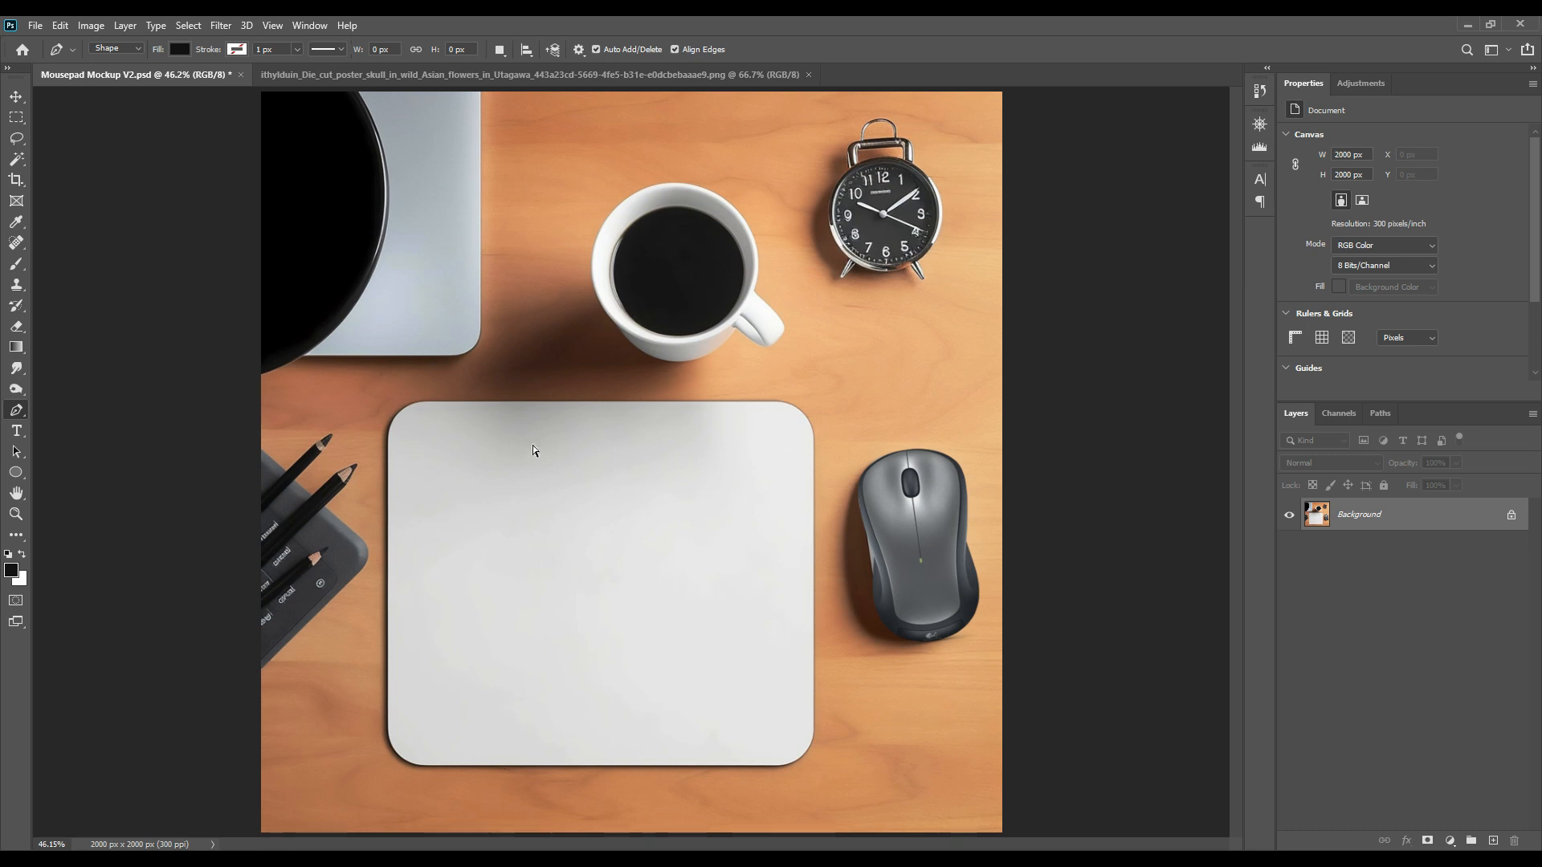
key(ctrl+plus)
key(ctrl+plus)
key(ctrl+plus)
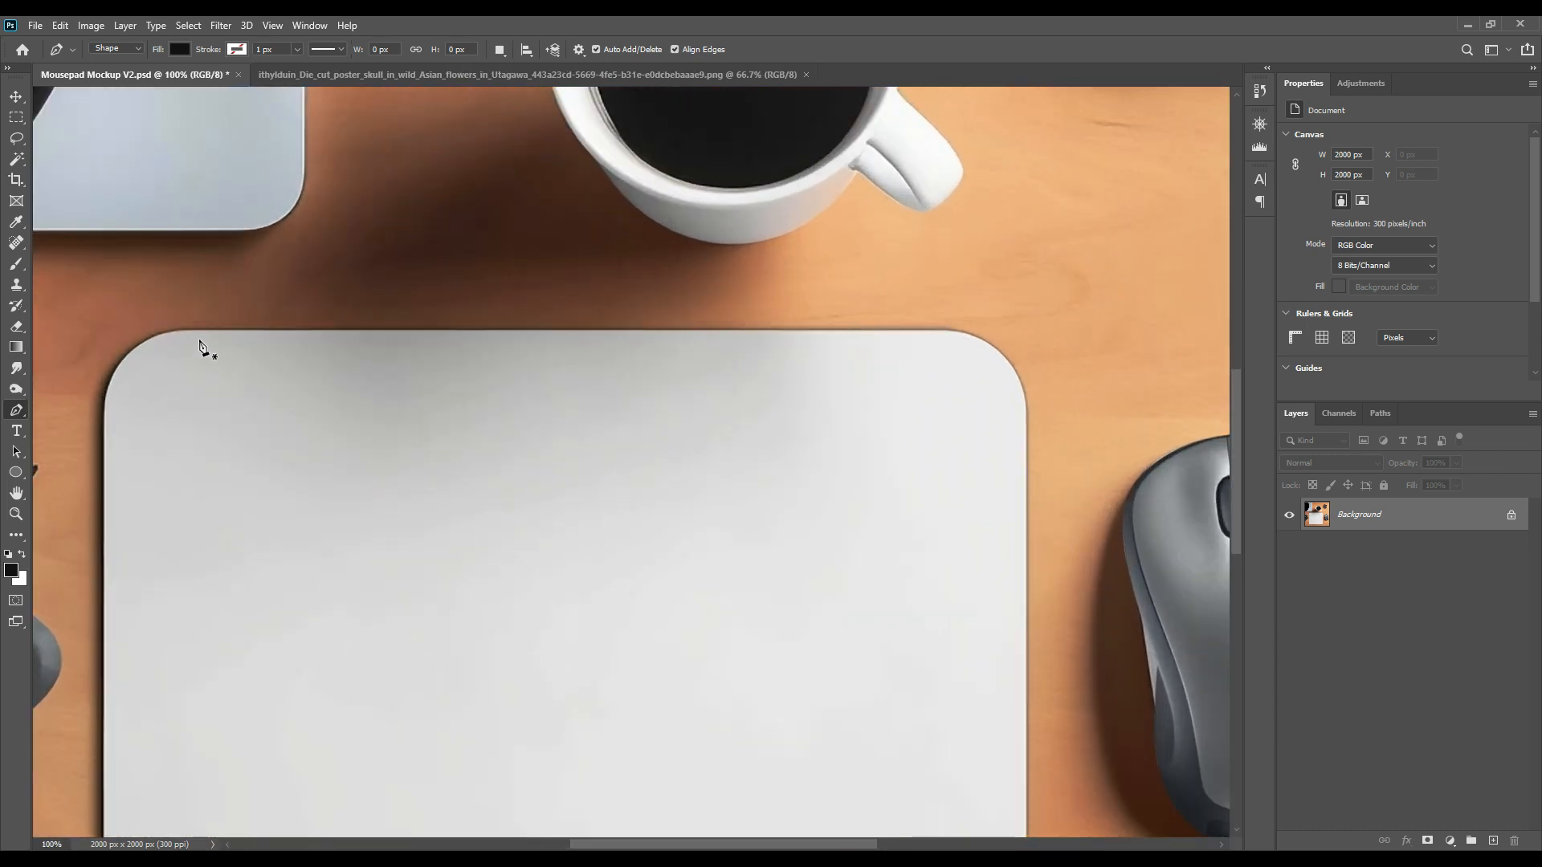
click(195, 329)
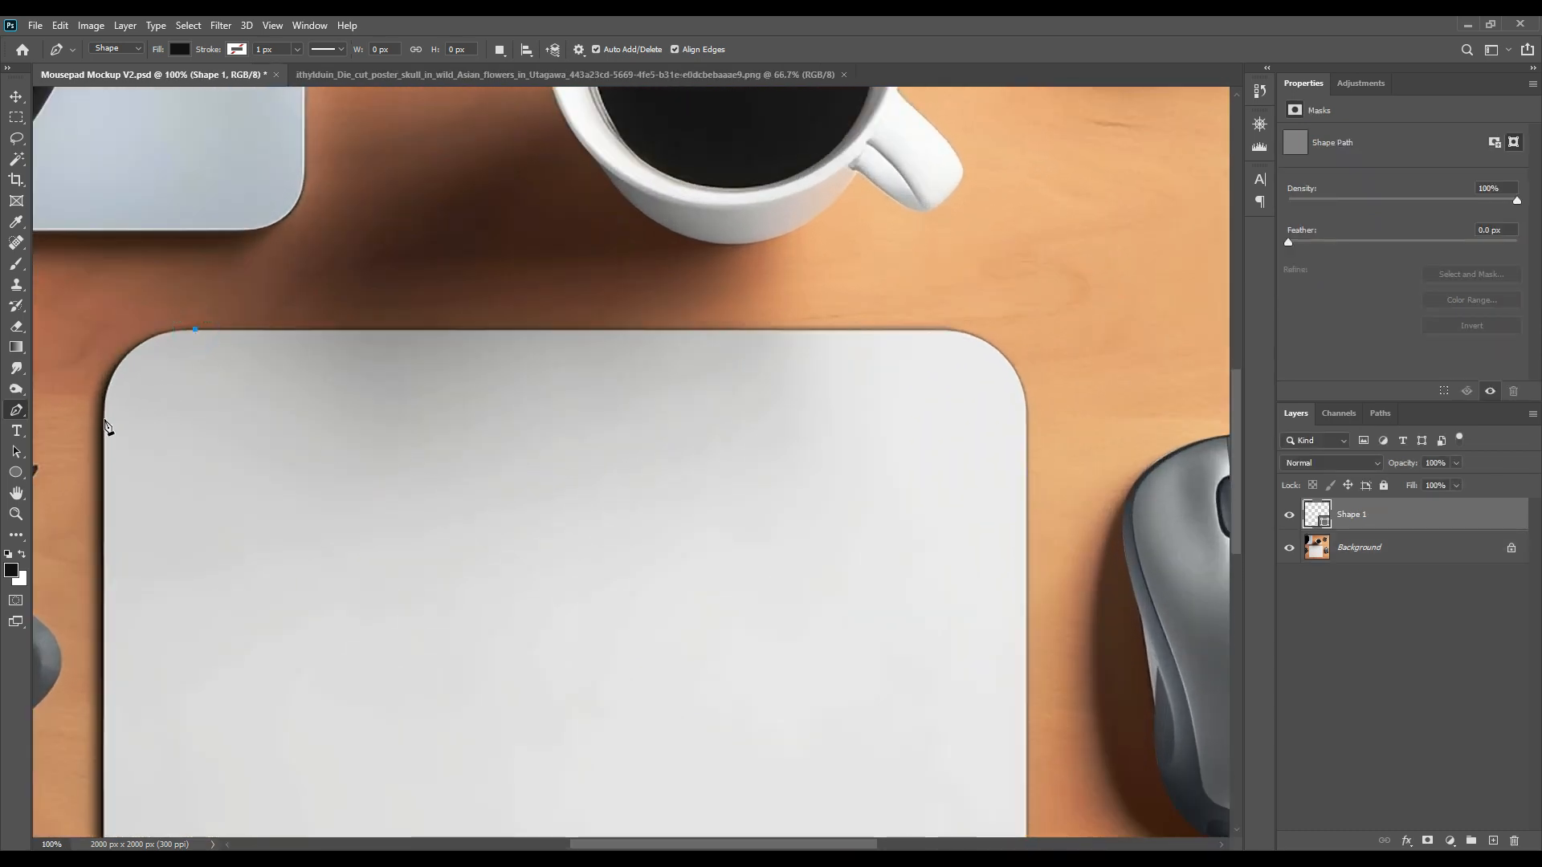
click(105, 420)
drag(279, 556, 252, 249)
drag(306, 485, 479, 323)
click(249, 613)
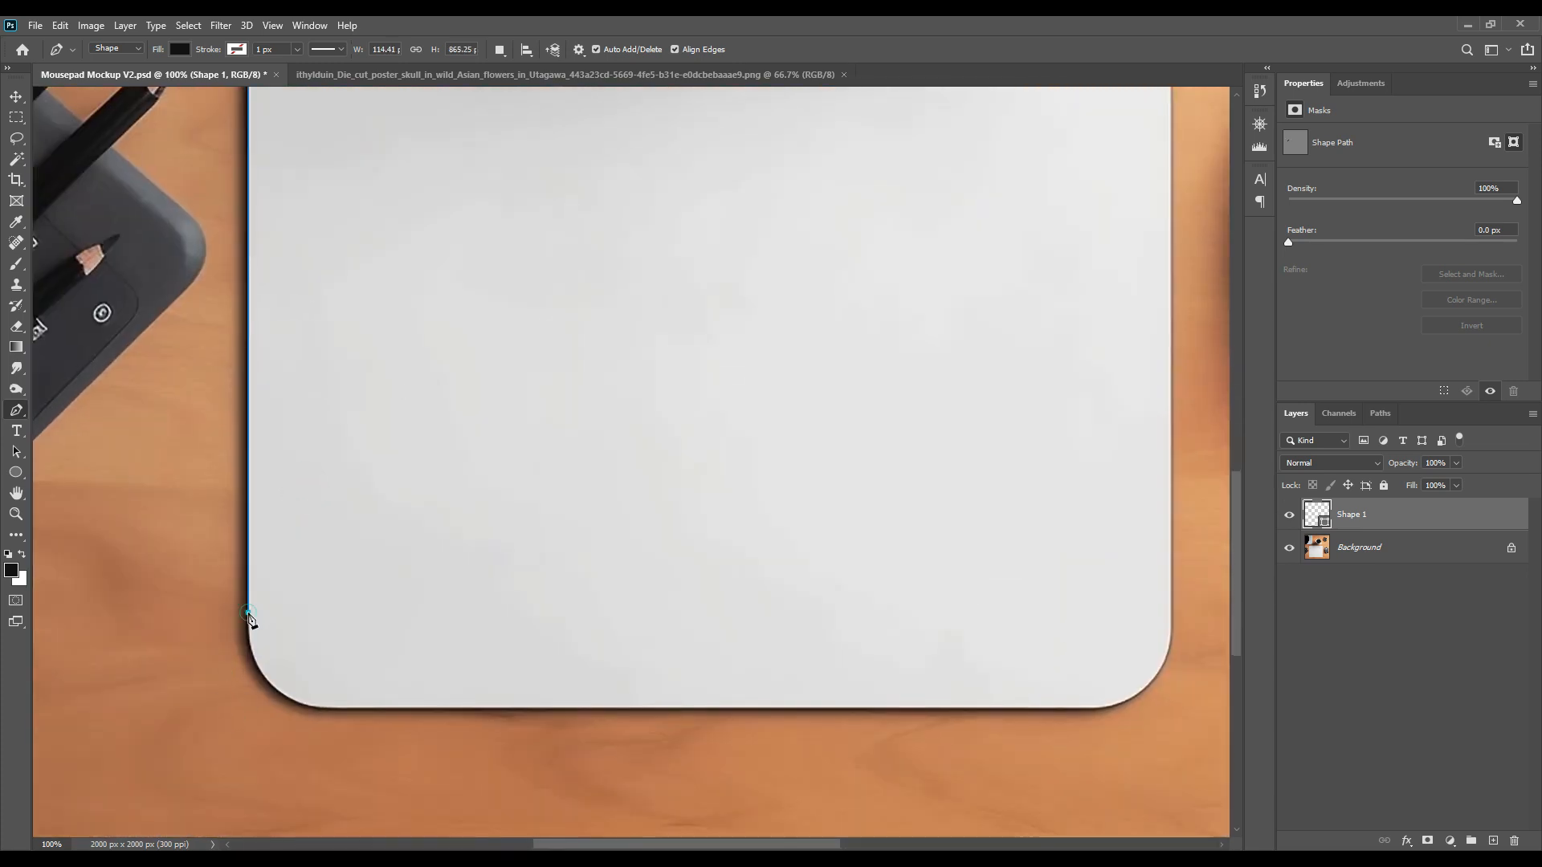
click(329, 707)
Continue the outline with anchors at both ends of the mousepad's lower-right and upper-right corners, and close the shape at its starting anchor.
drag(664, 602, 437, 512)
click(842, 618)
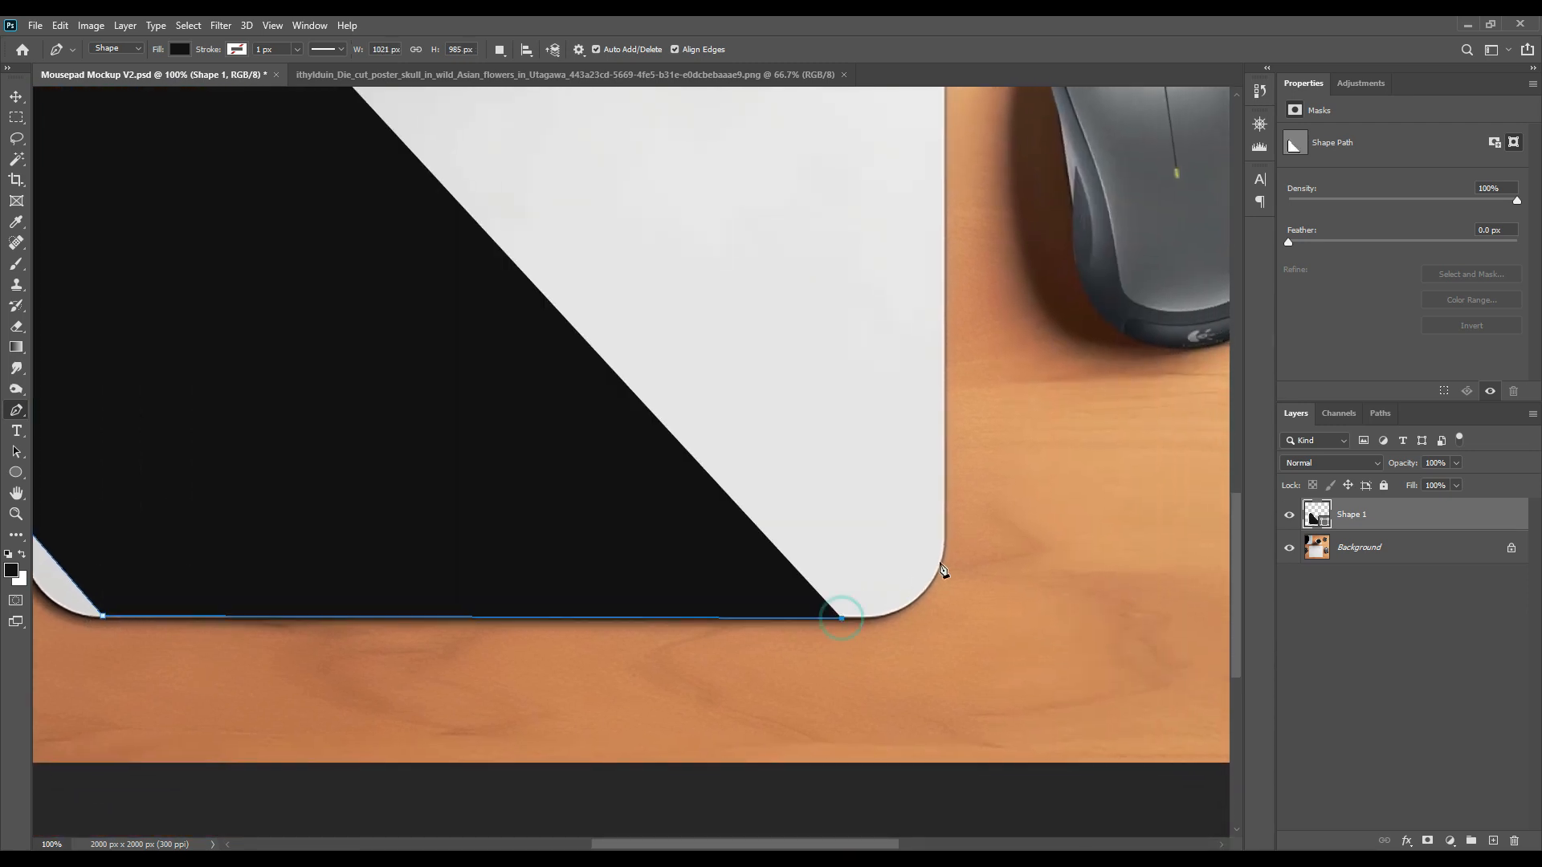
click(944, 519)
scroll(863, 482, up, 10)
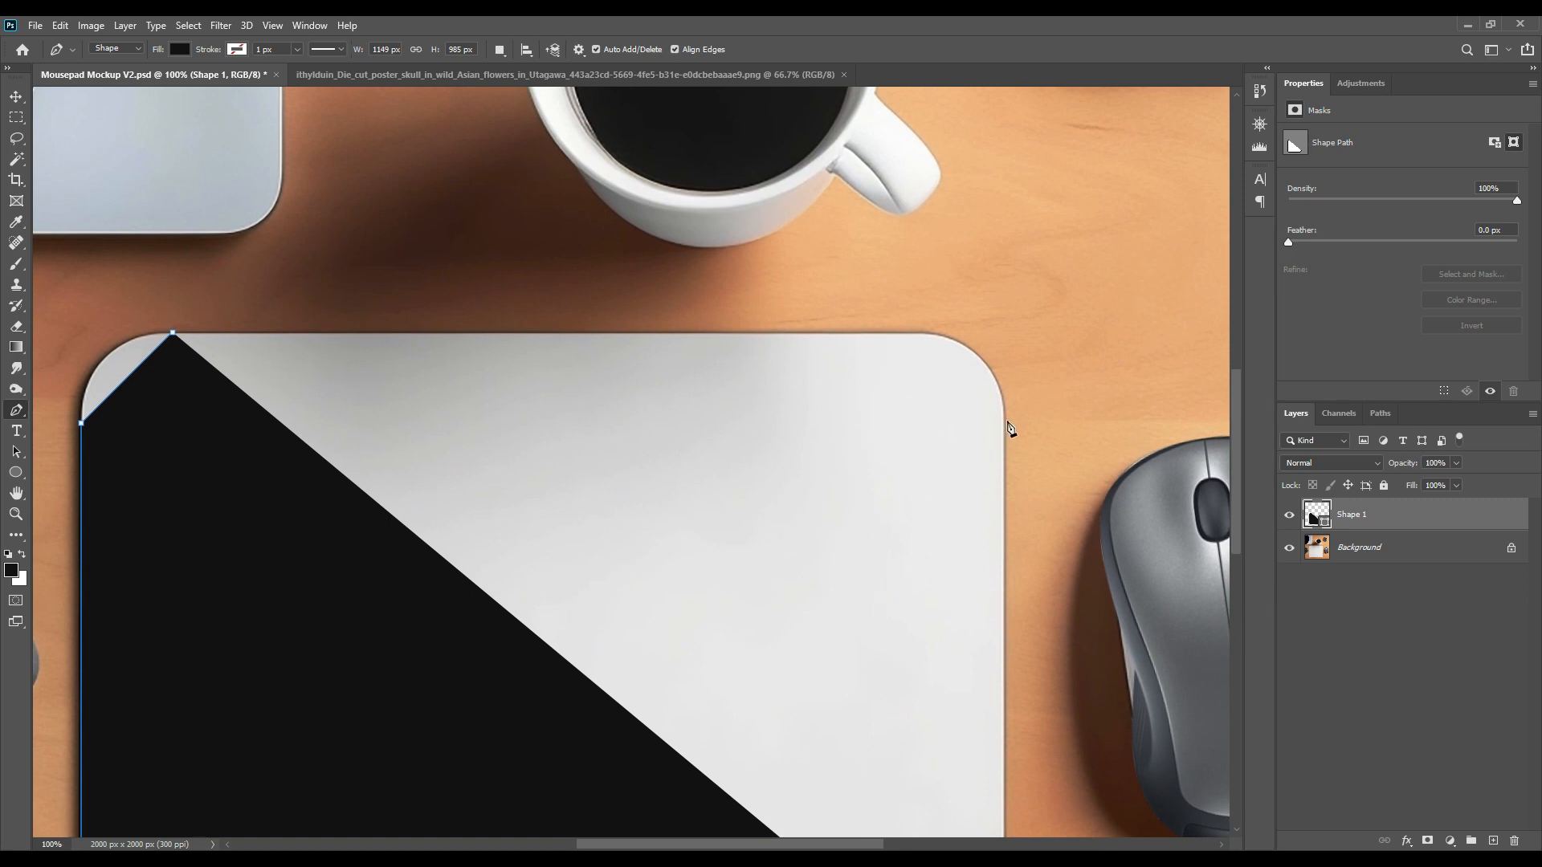
click(1001, 424)
click(904, 333)
key(space)
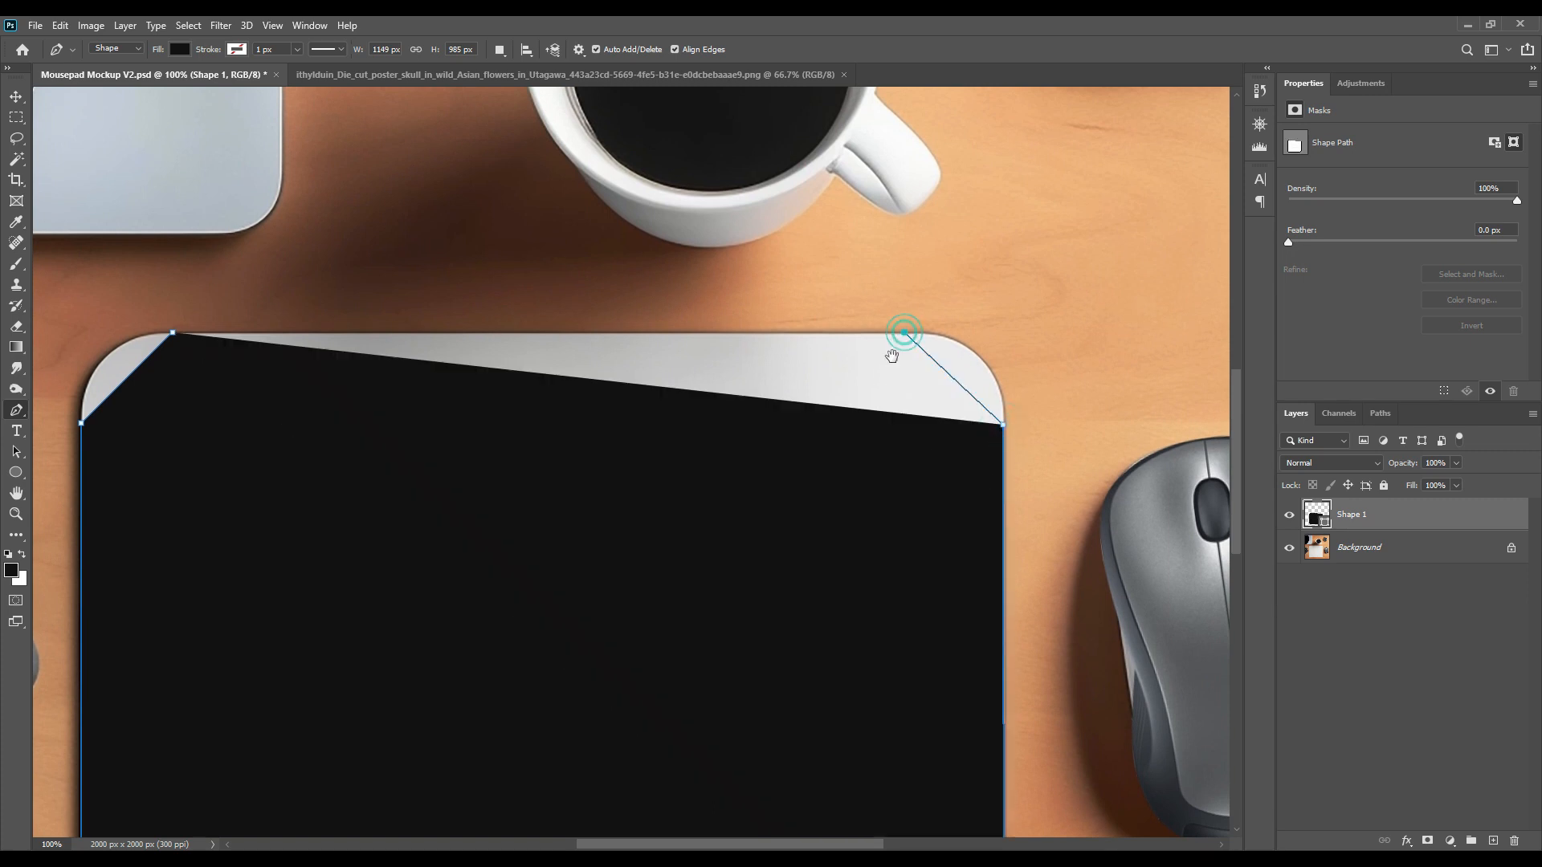
drag(534, 422, 734, 410)
click(377, 323)
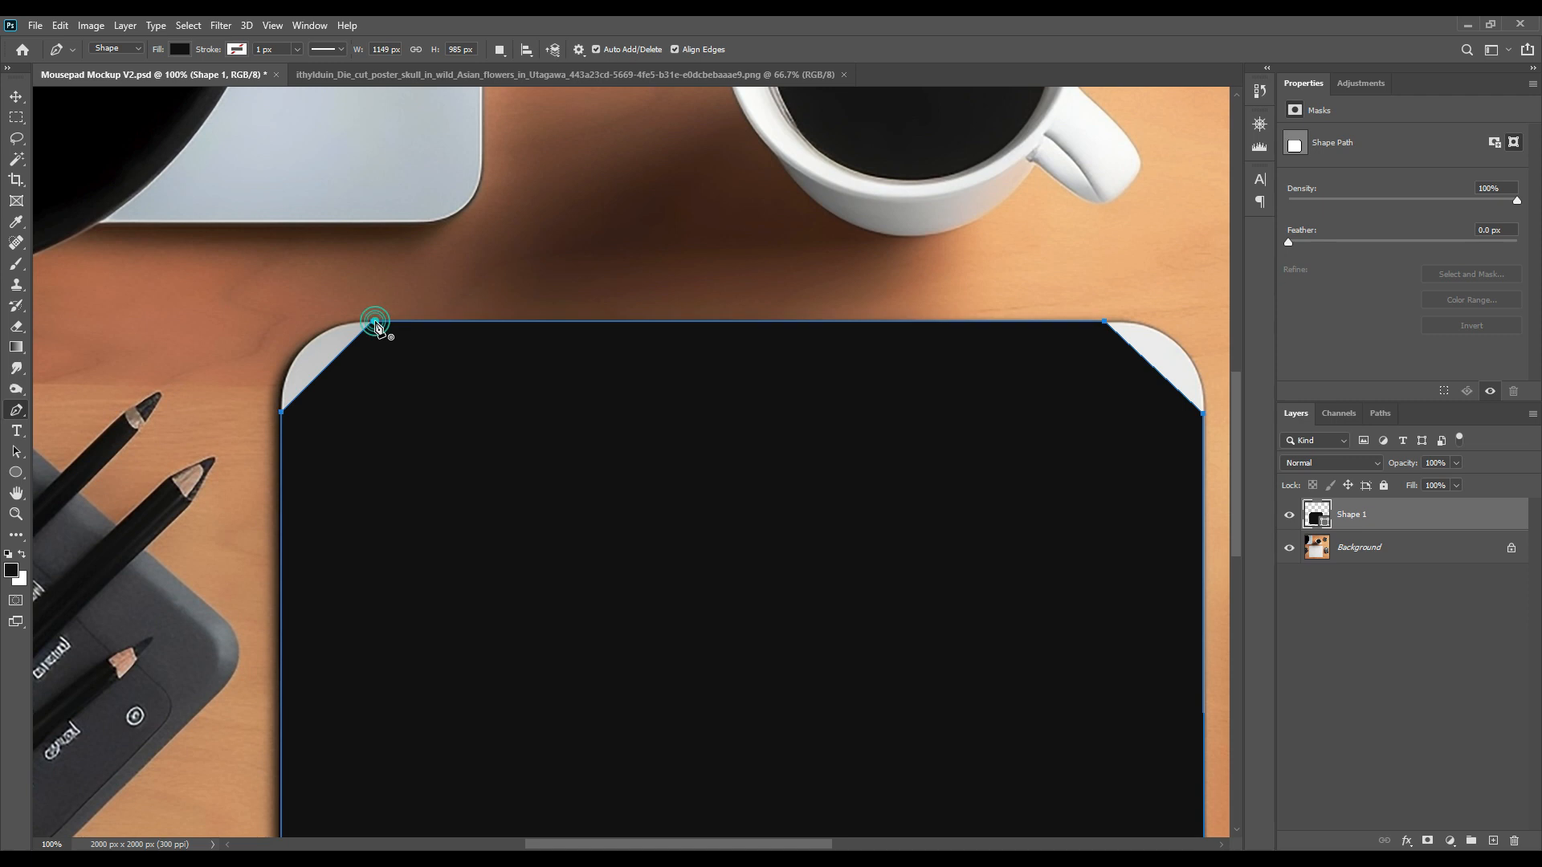
Set the shape layer's opacity to 0% and bend its upper-left diagonal segment onto the mousepad's rounded corner with an added anchor point.
drag(1404, 465, 1198, 480)
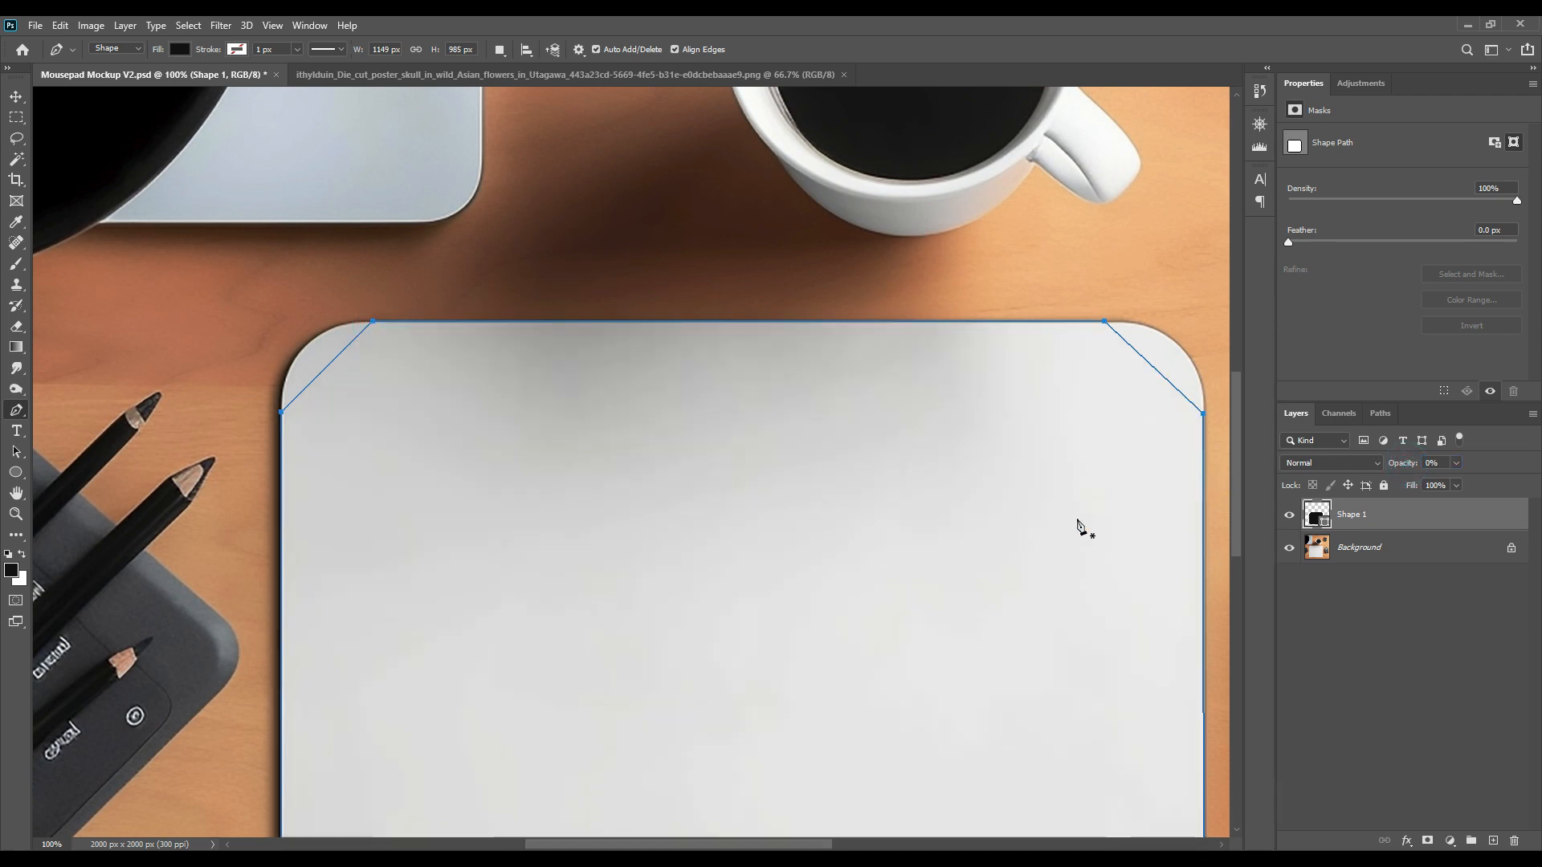
right_click(16, 411)
click(61, 456)
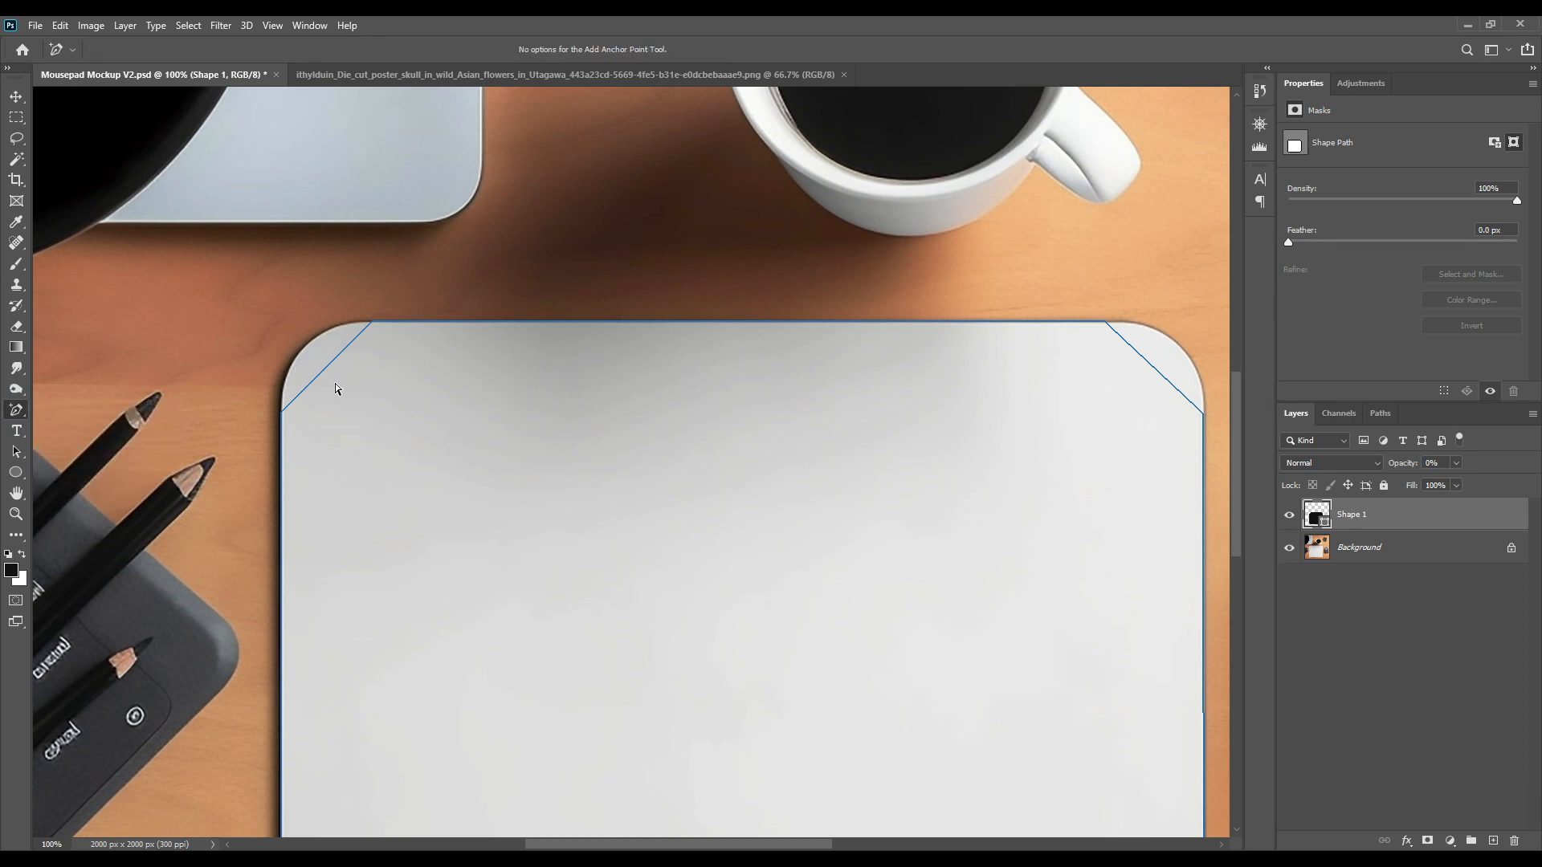
key(ctrl+plus)
drag(193, 372, 602, 399)
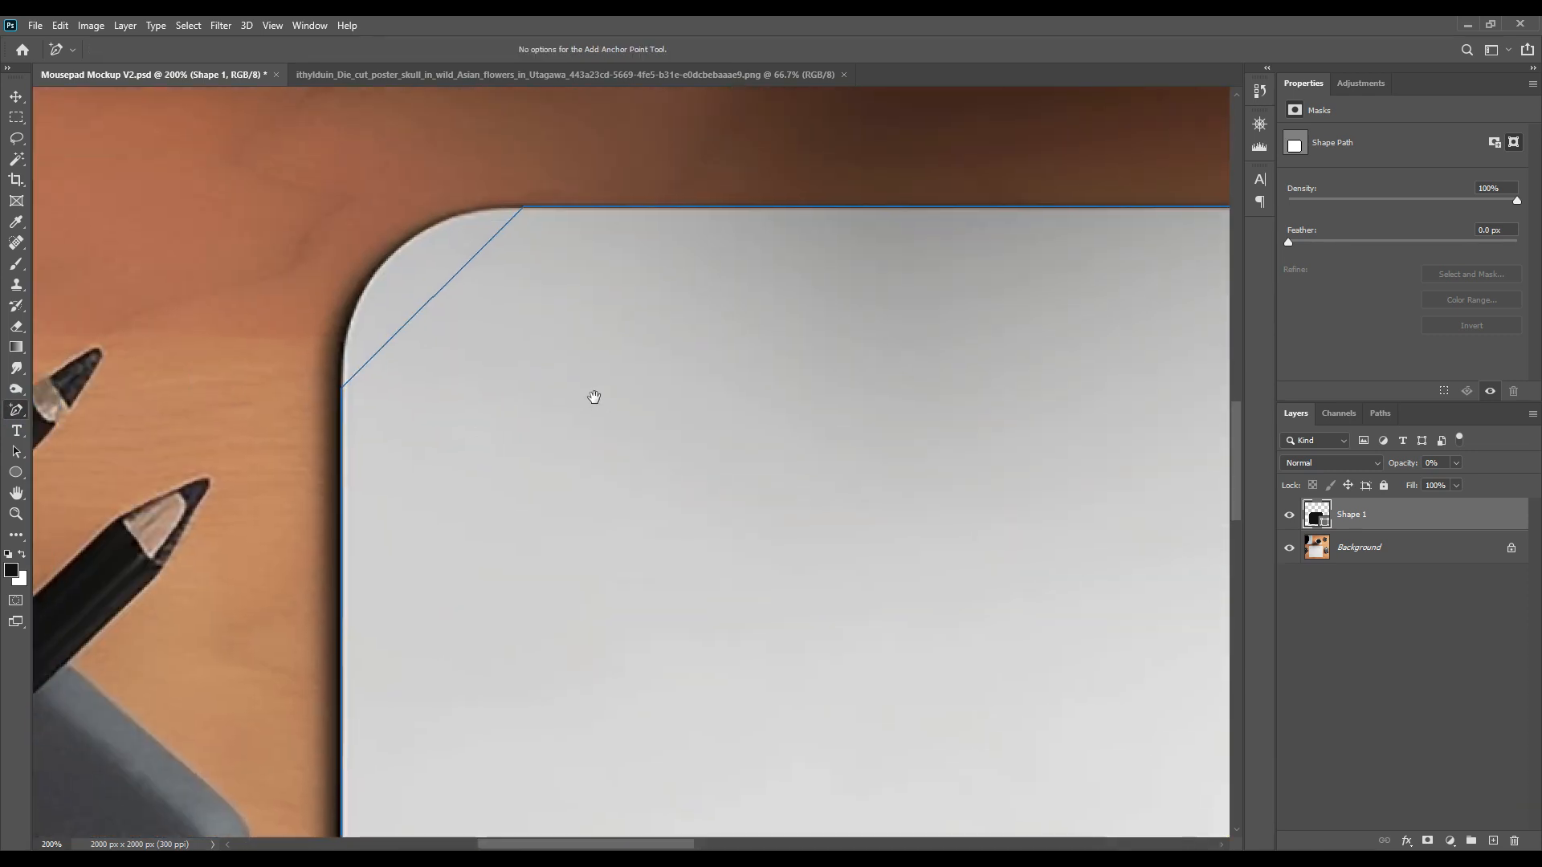
drag(505, 185, 554, 246)
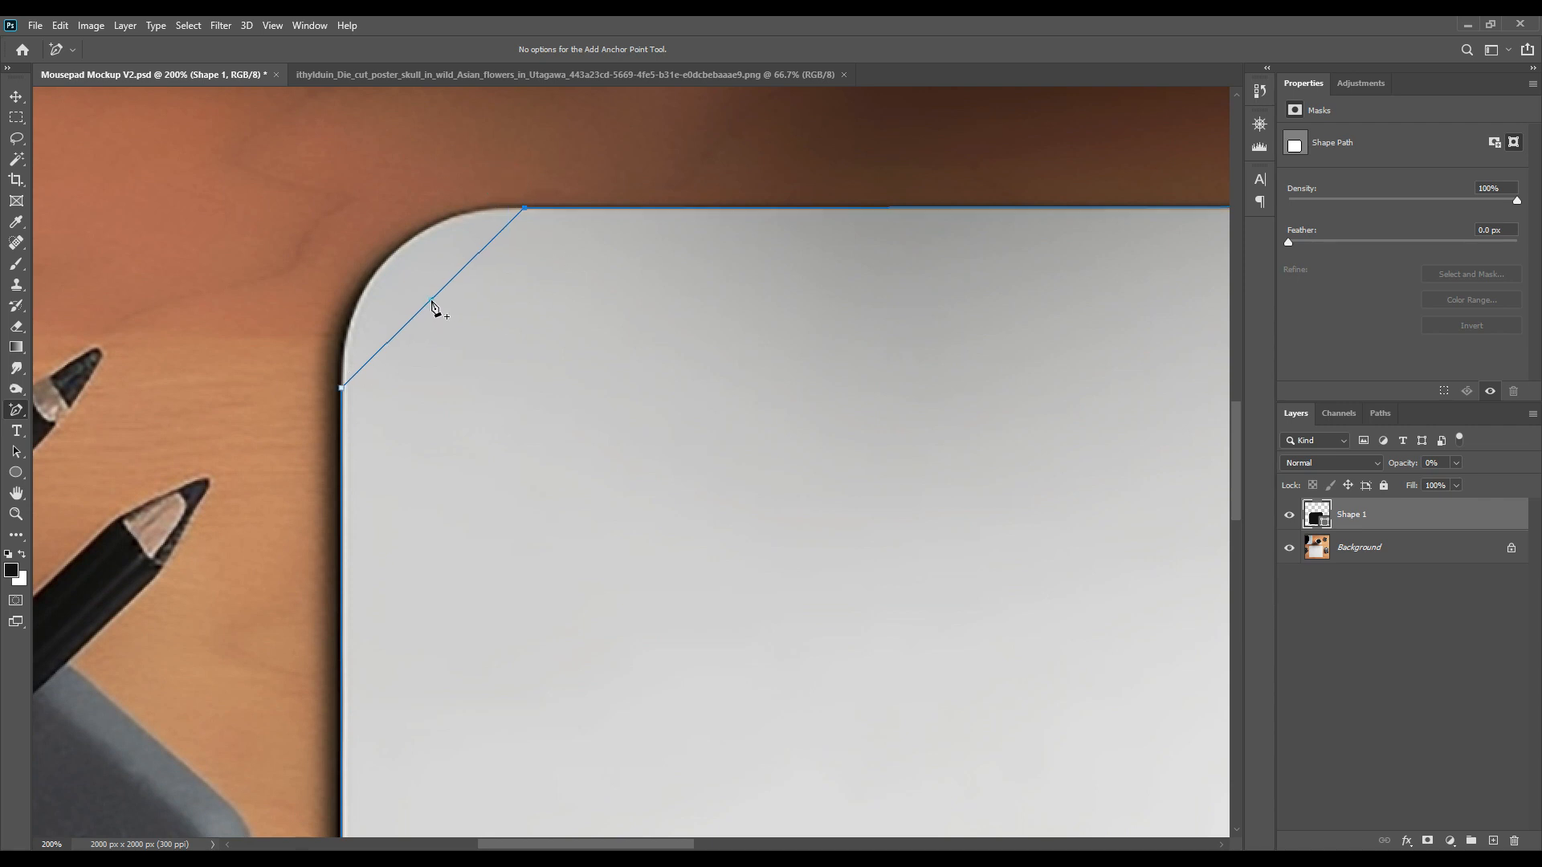
drag(434, 307, 388, 261)
drag(435, 217, 441, 202)
drag(345, 305, 336, 315)
Align the upper-right corner's end anchors with the mousepad edge and curve the segment between them to the rounded corner using added anchor points.
key(space)
drag(985, 383, 586, 426)
drag(926, 409, 430, 412)
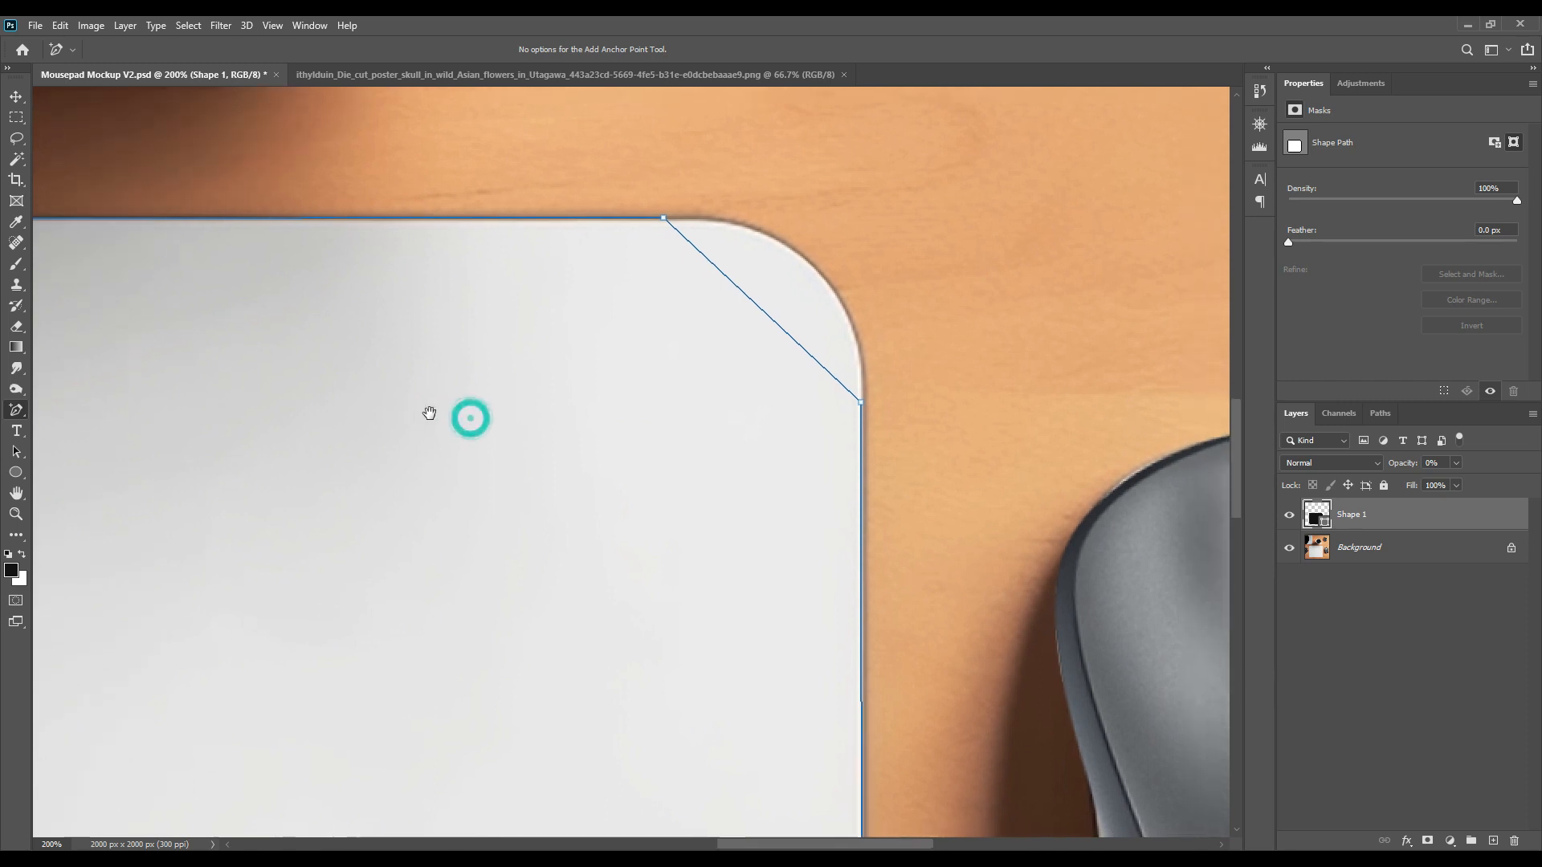
drag(626, 259, 633, 259)
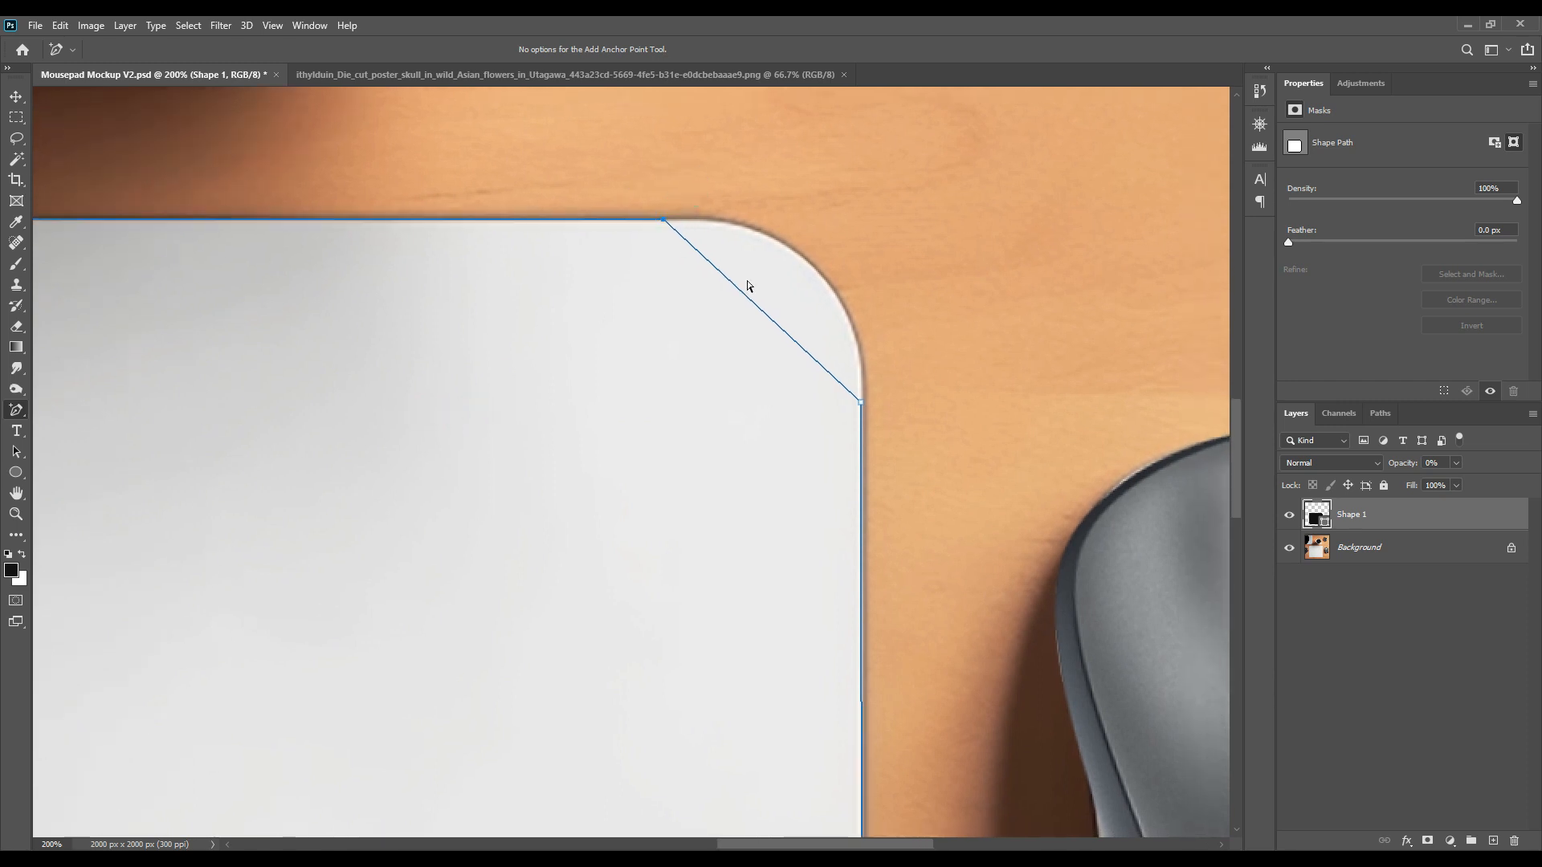
drag(869, 400, 792, 436)
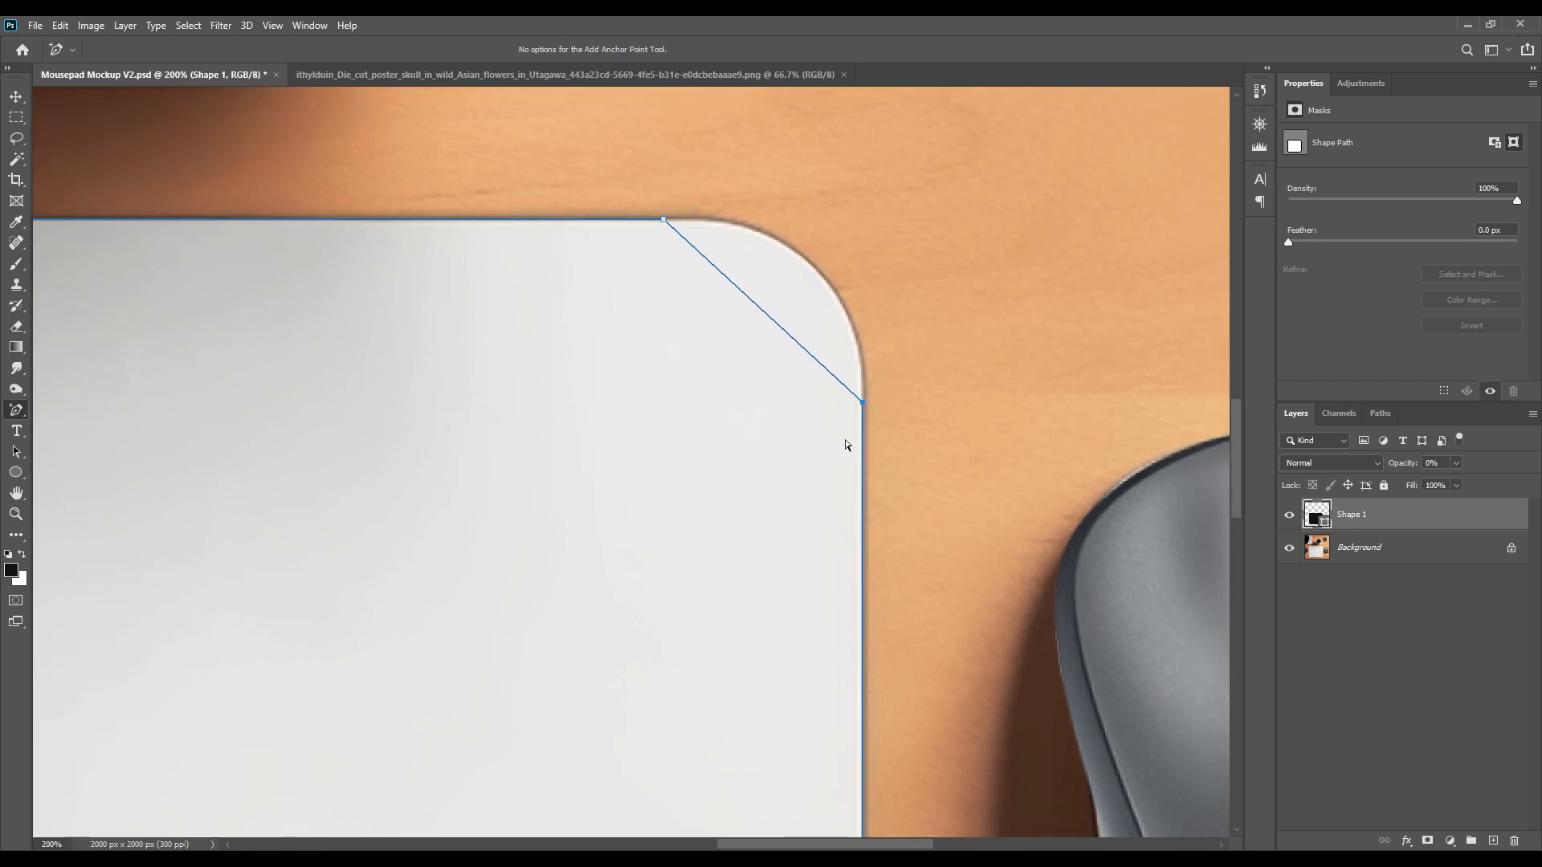
click(776, 323)
drag(776, 323, 867, 327)
click(751, 231)
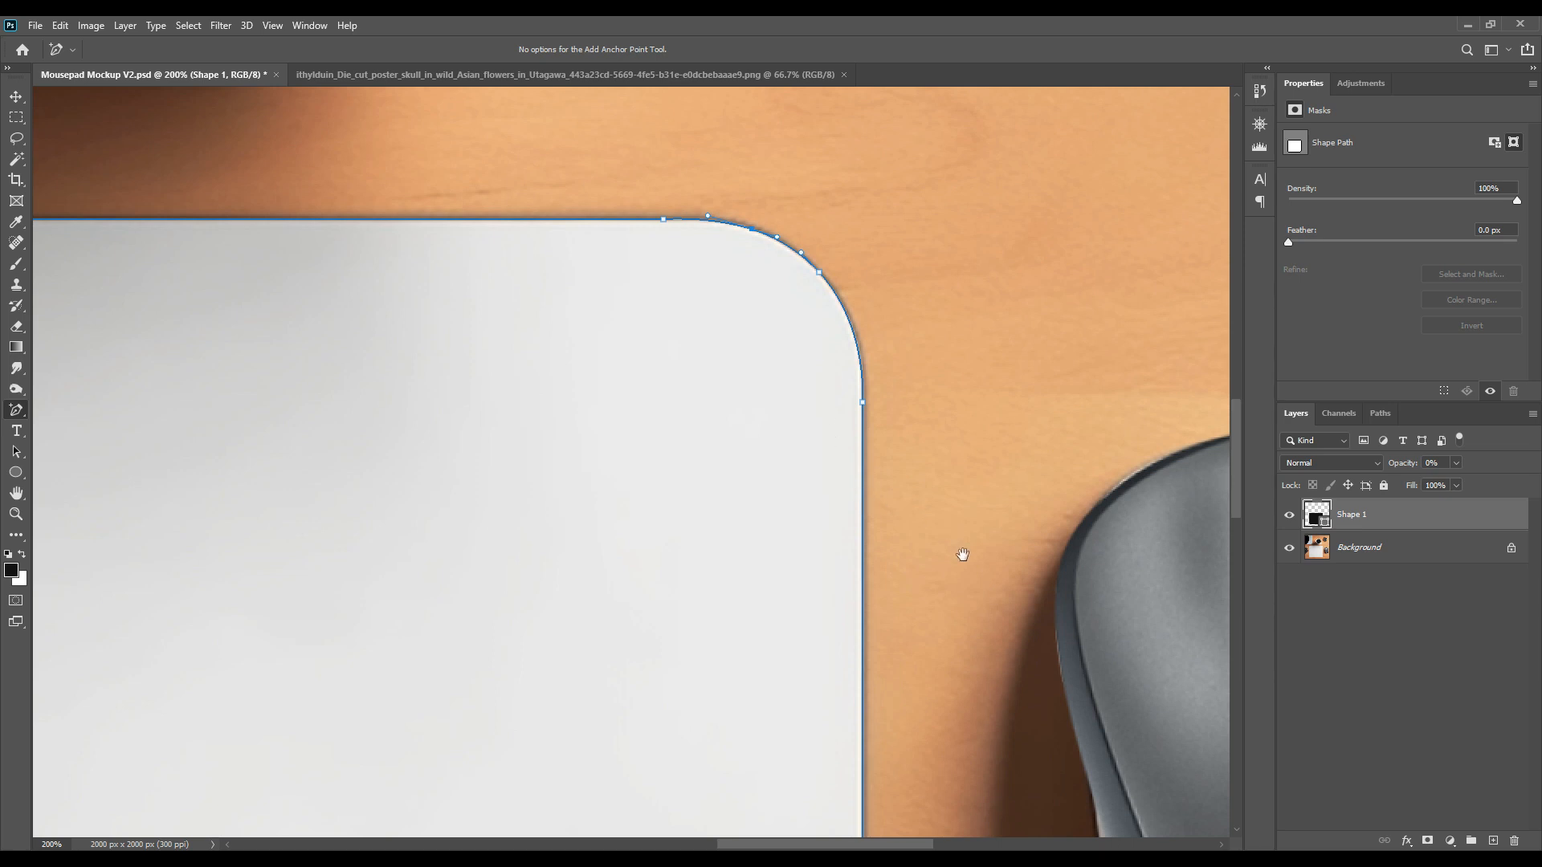
Adjust the lower-right corner's end anchors and curve the diagonal between them to the mousepad's rounded edge using added anchor points.
drag(960, 554, 905, 385)
mouse_move(892, 479)
mouse_down()
mouse_move(871, 193)
mouse_move(873, 485)
mouse_up()
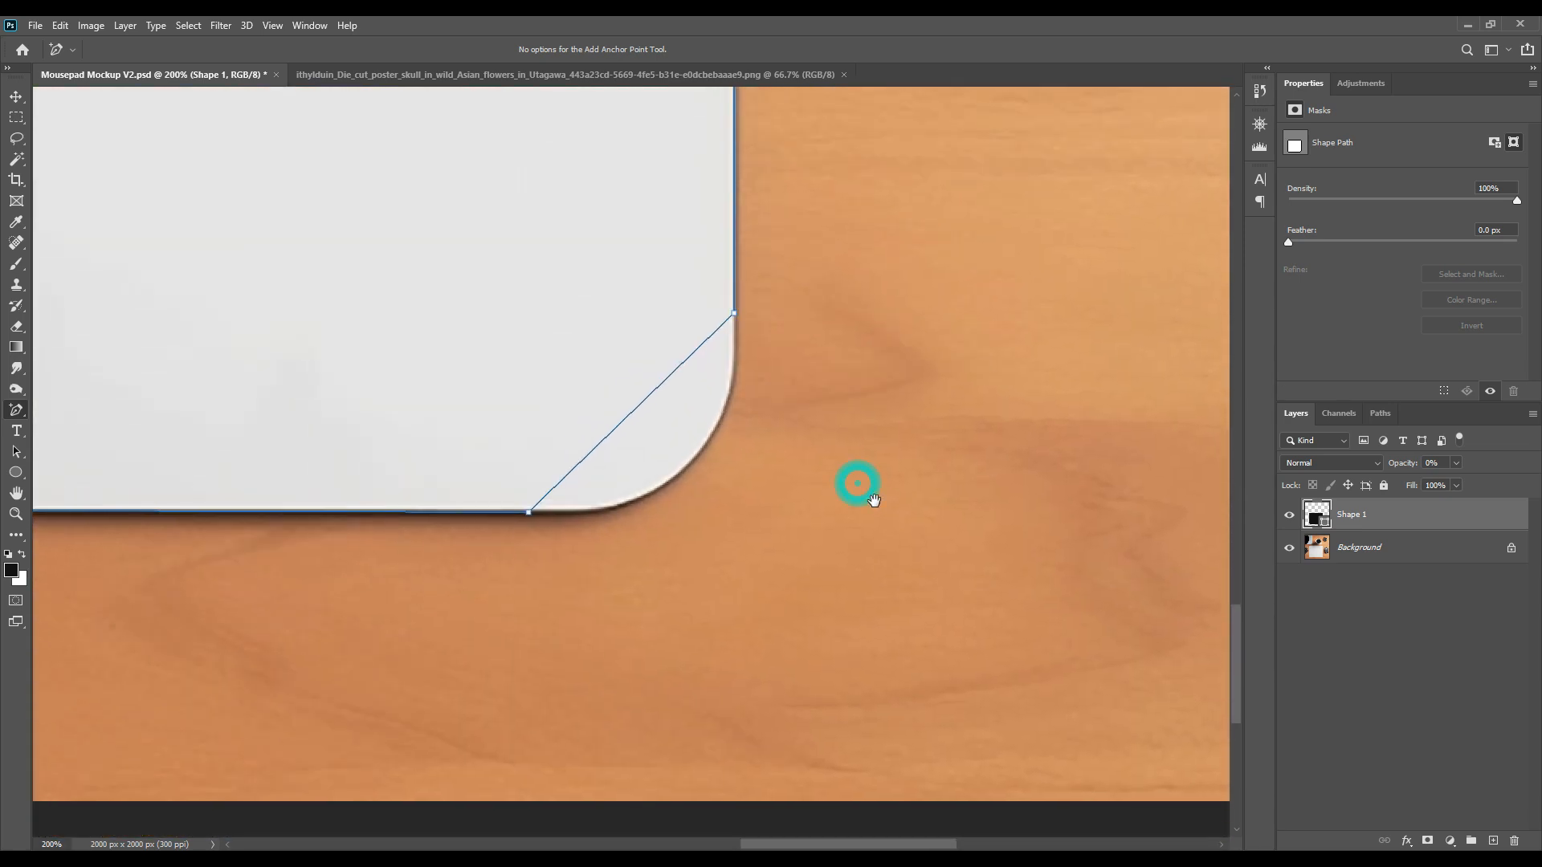
drag(561, 566, 566, 567)
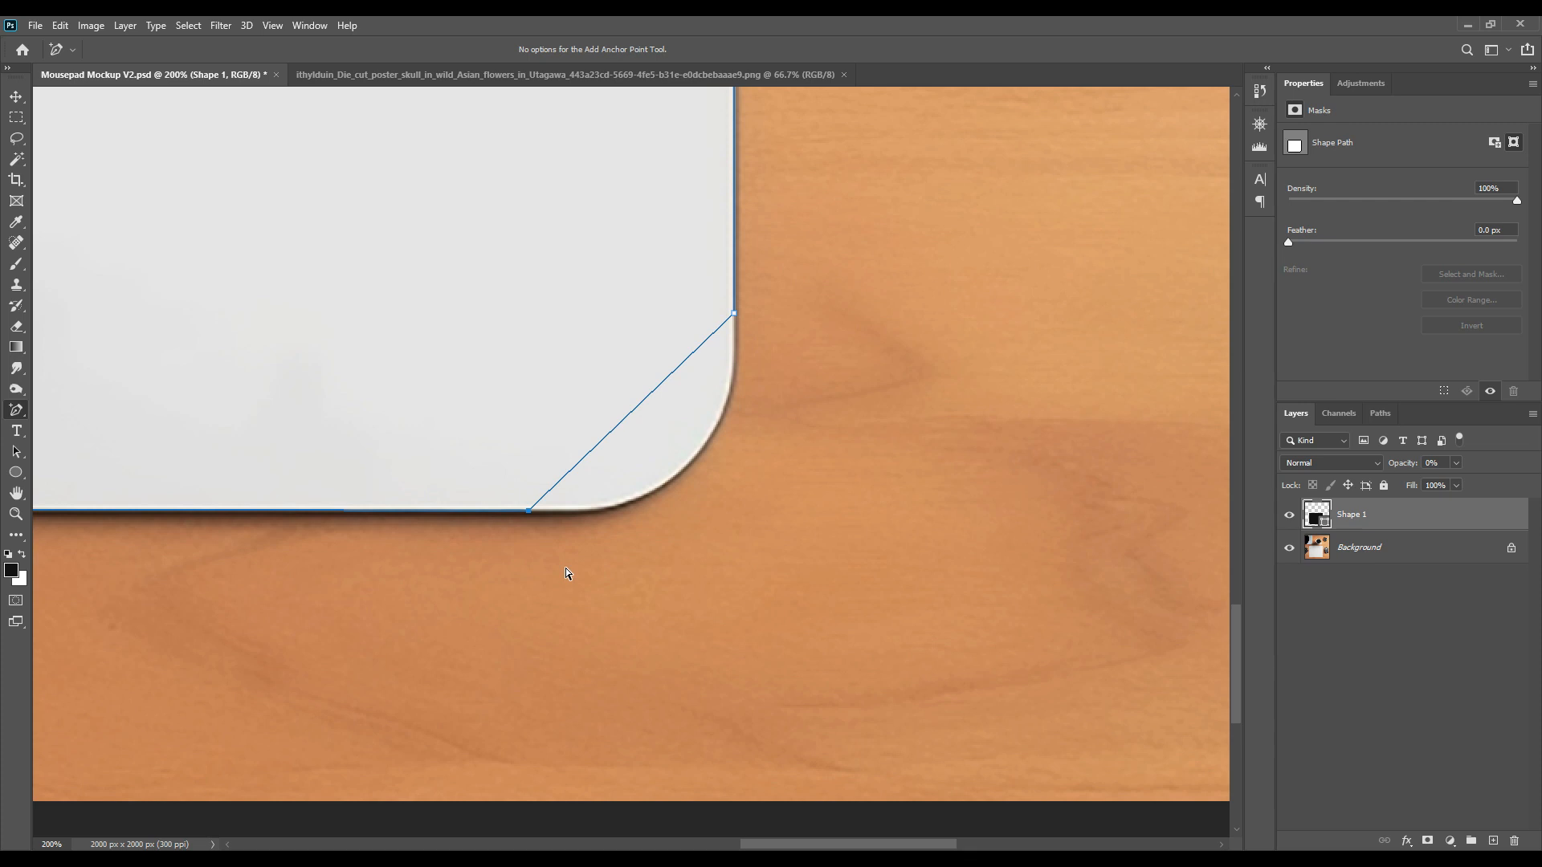
key(Right)
drag(654, 399, 744, 413)
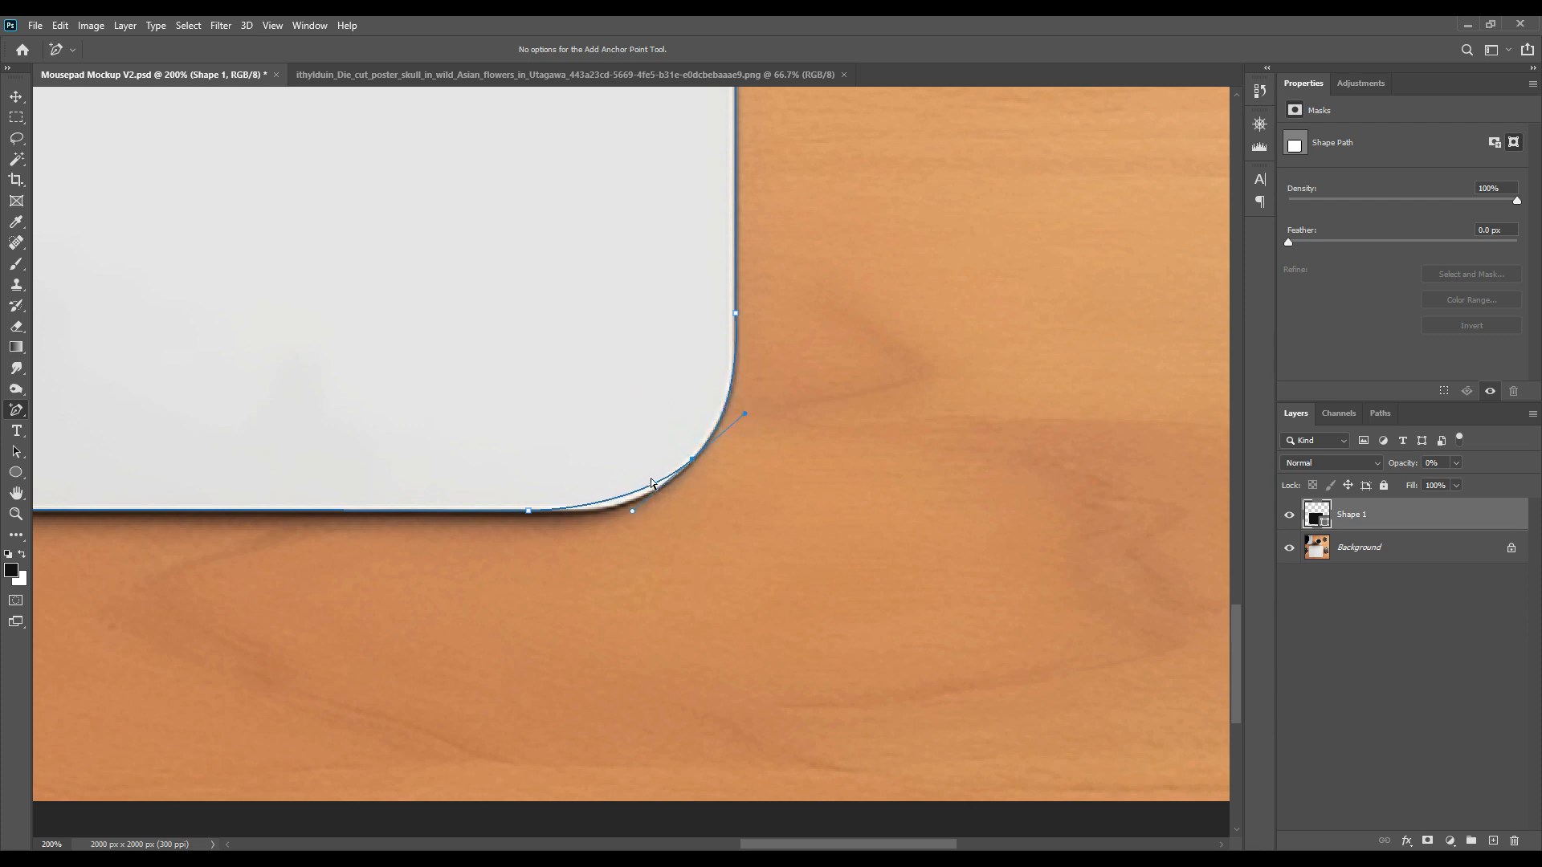
drag(623, 498, 673, 481)
click(728, 400)
Nudge the bottom-edge anchor at the lower-left corner slightly right and down onto the mousepad's edge.
key(space)
drag(300, 417, 702, 382)
drag(404, 436, 861, 532)
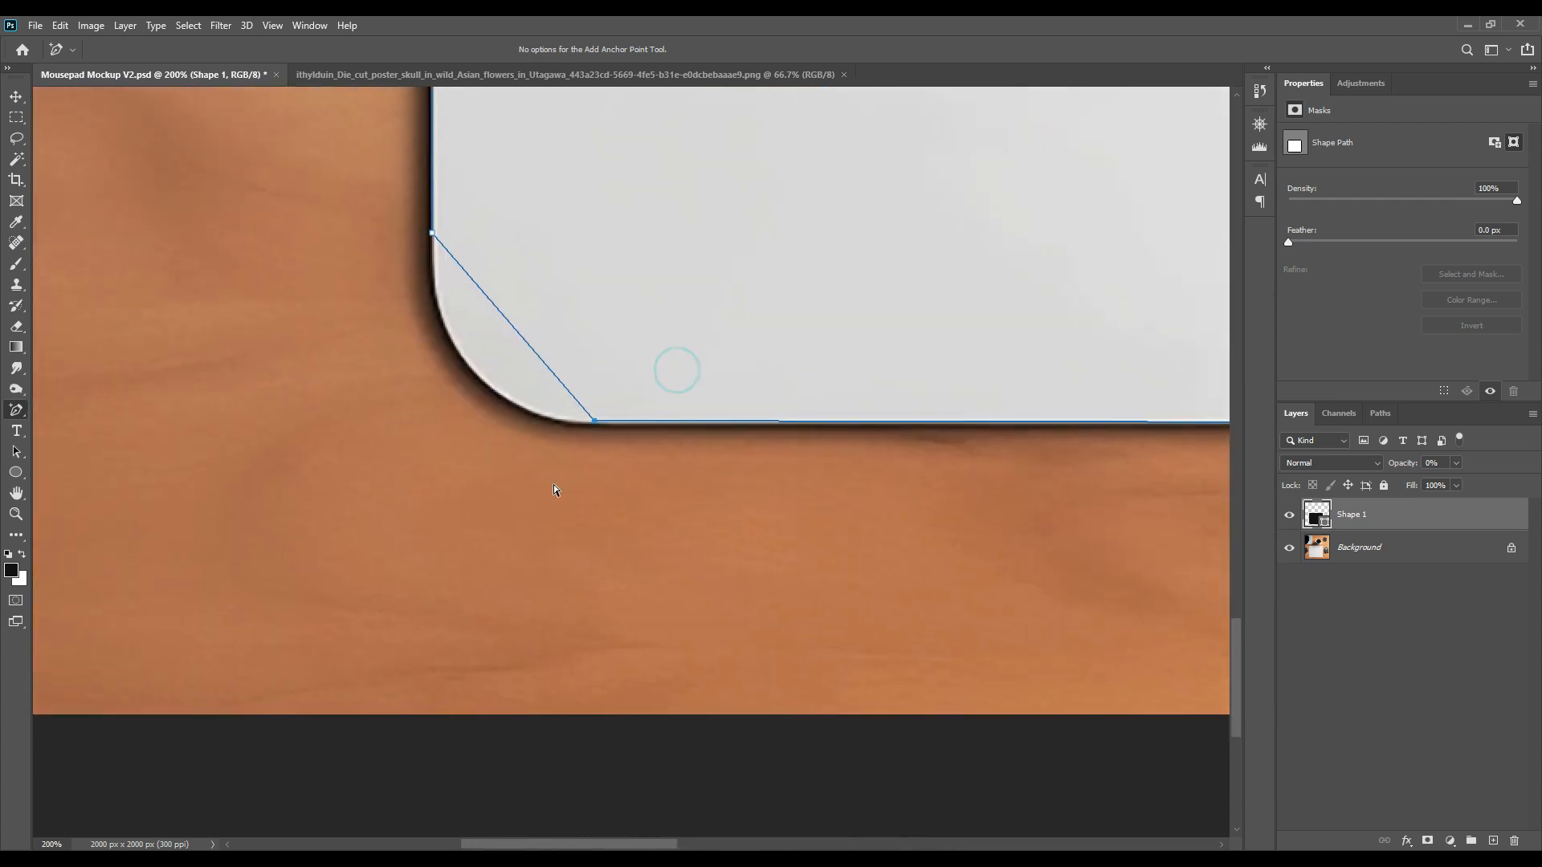
key(Right)
key(Right)
key(Right)
key(Right)
key(Right)
key(Down)
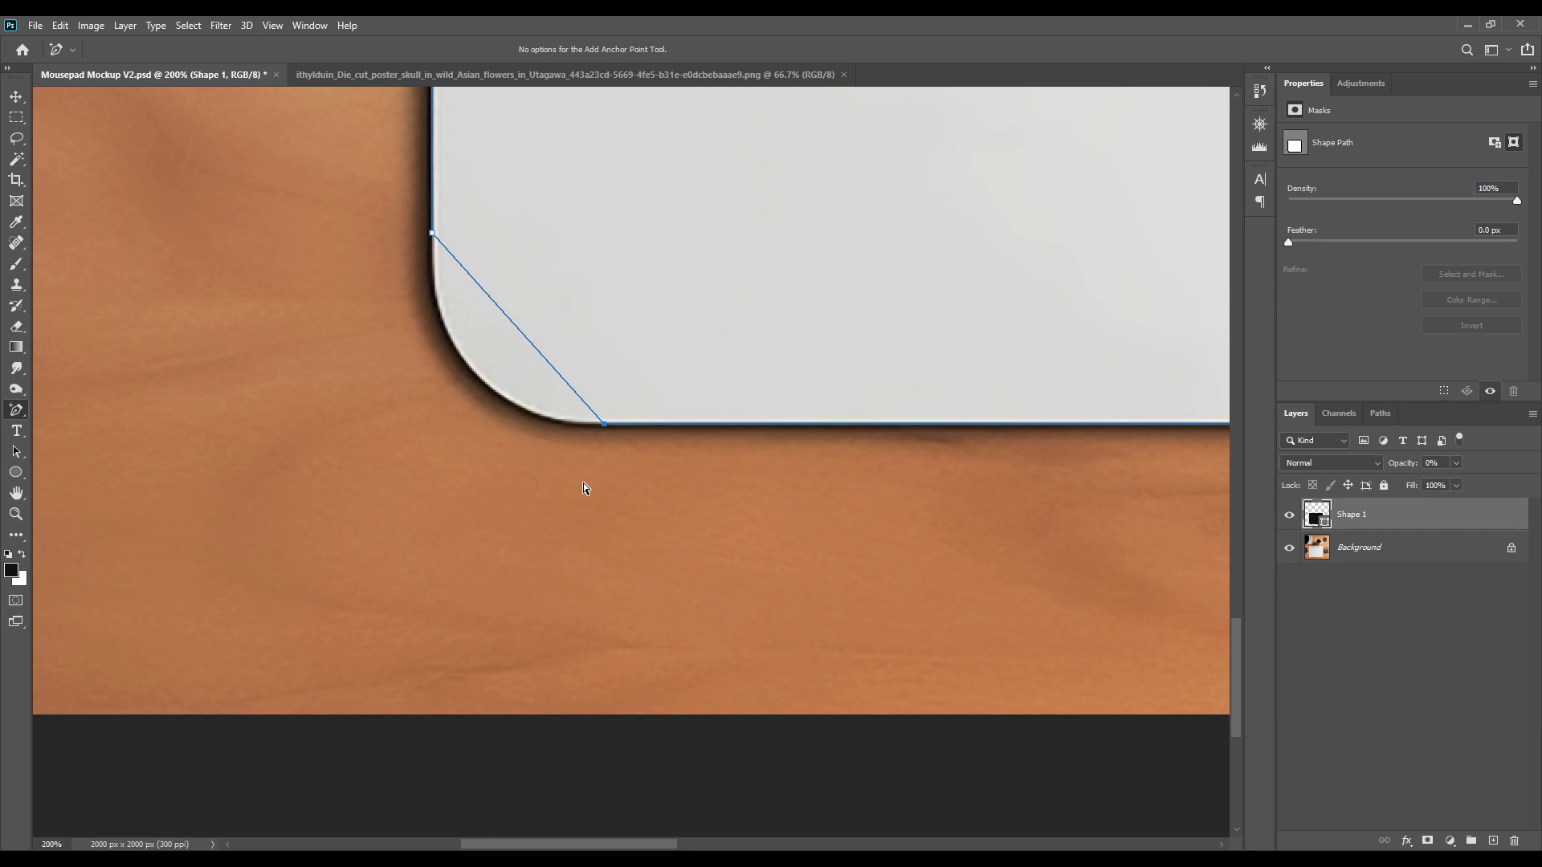
Curve the lower-left diagonal segment onto the mousepad's rounded corner with added anchor points and fine-tune the bend.
drag(509, 319, 476, 376)
click(545, 415)
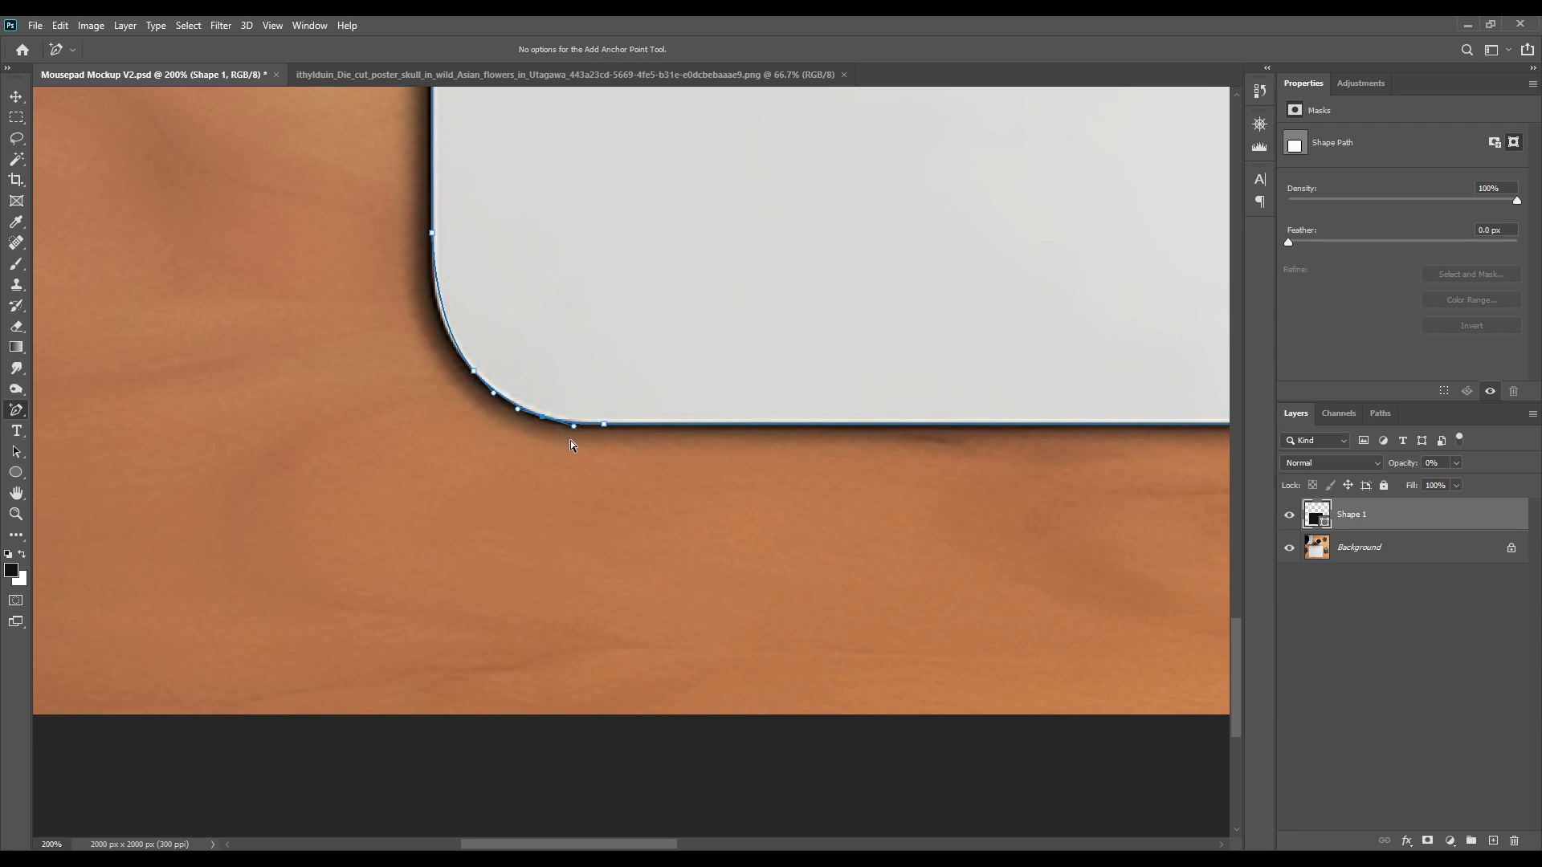
click(438, 312)
mouse_move(429, 273)
mouse_down()
mouse_move(429, 254)
mouse_move(431, 279)
mouse_up()
Draw a rectangle about 1171 × 1009 px covering the mousepad directly above the Background layer, and convert it to a smart object.
drag(743, 255, 706, 592)
drag(702, 344, 715, 738)
drag(715, 403, 692, 678)
drag(699, 386, 651, 626)
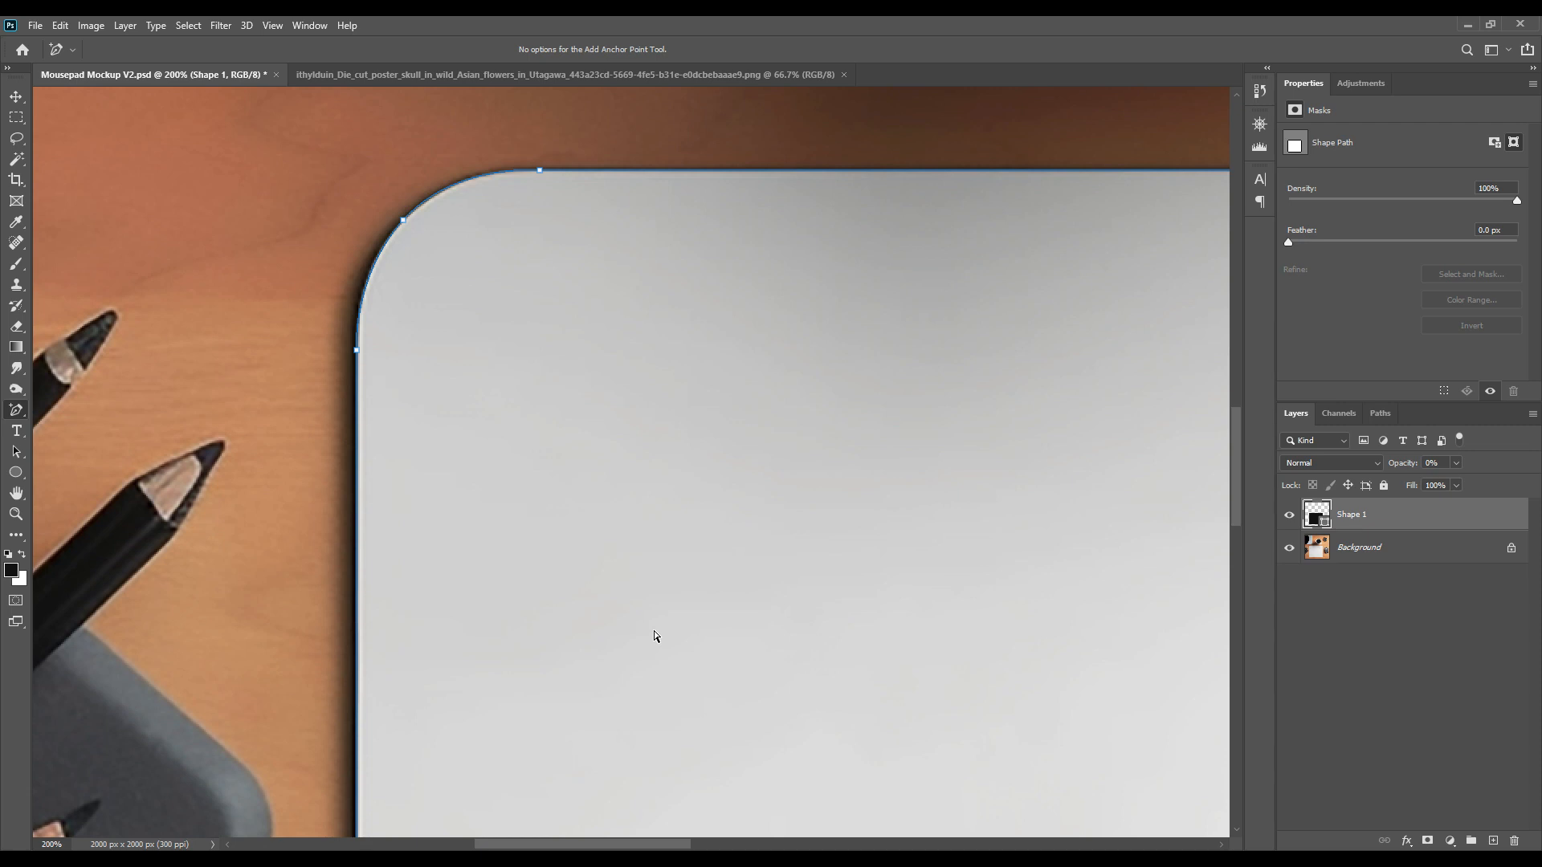
click(1371, 552)
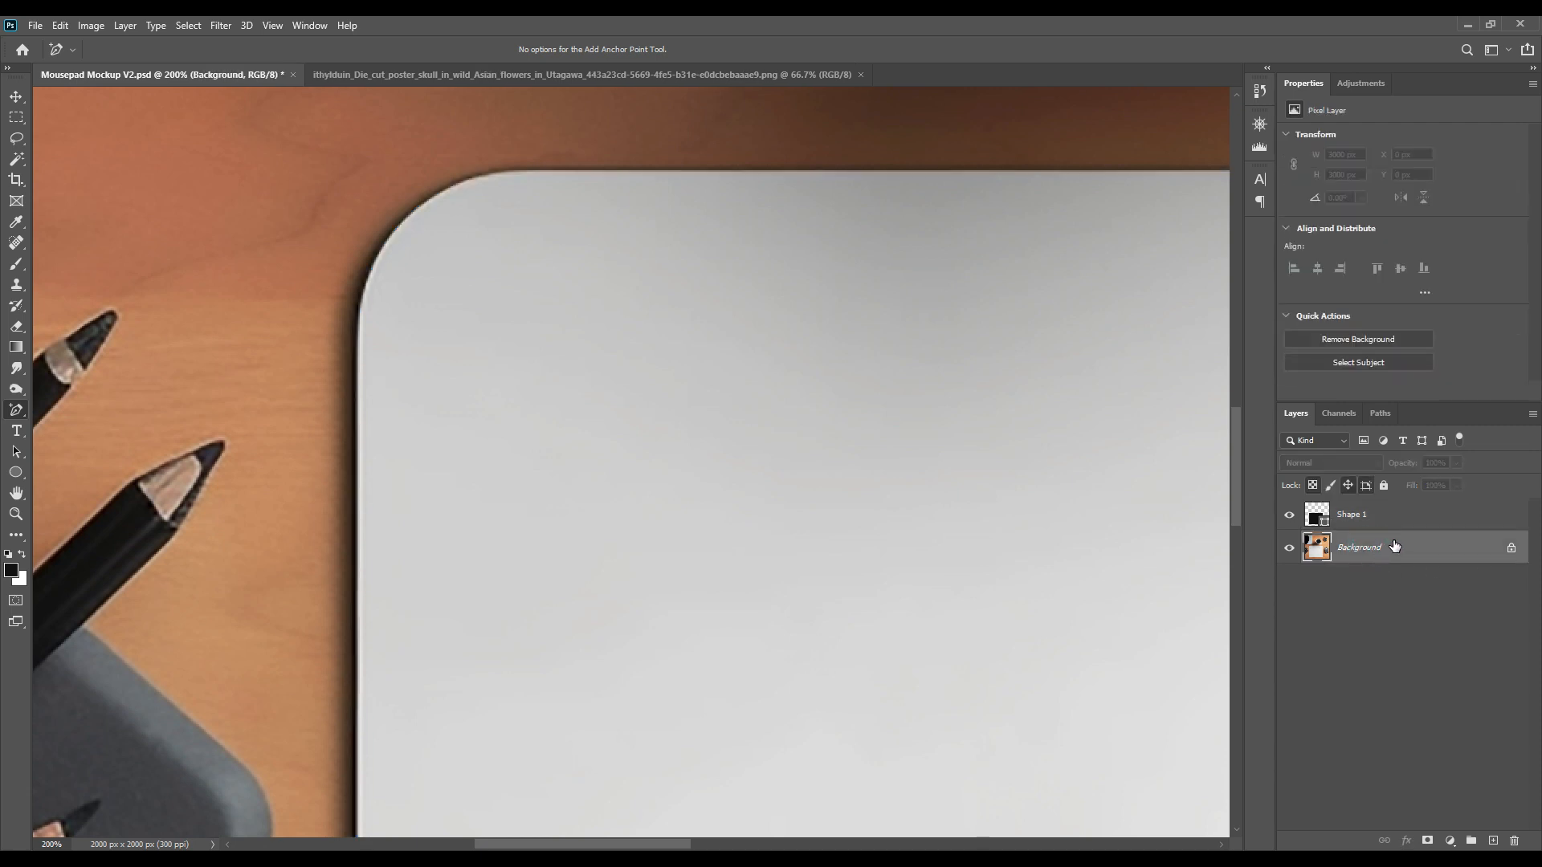
key(ctrl+0)
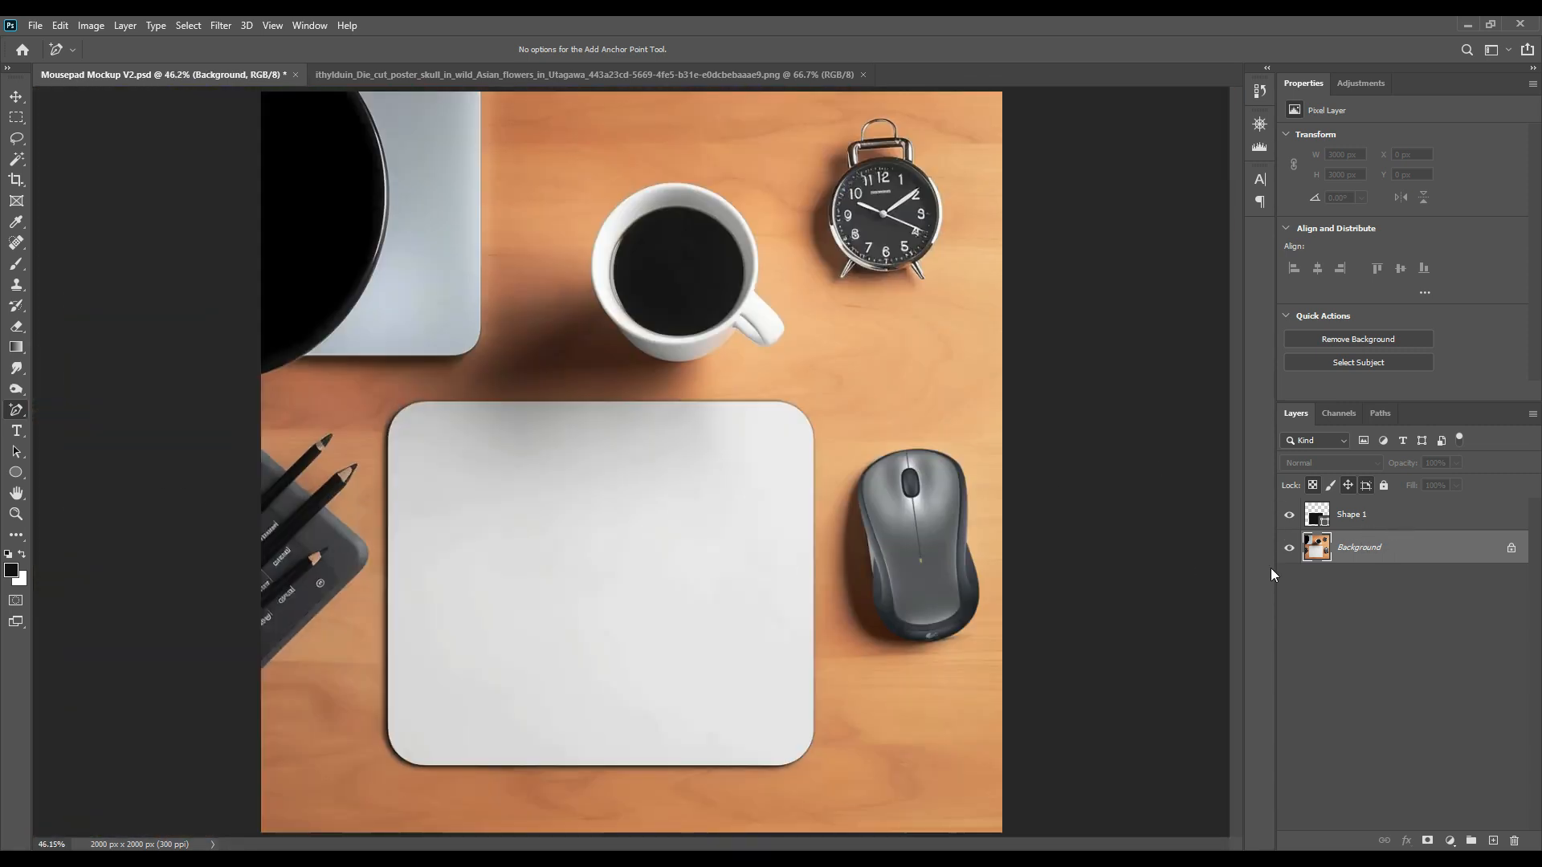
right_click(16, 472)
click(81, 474)
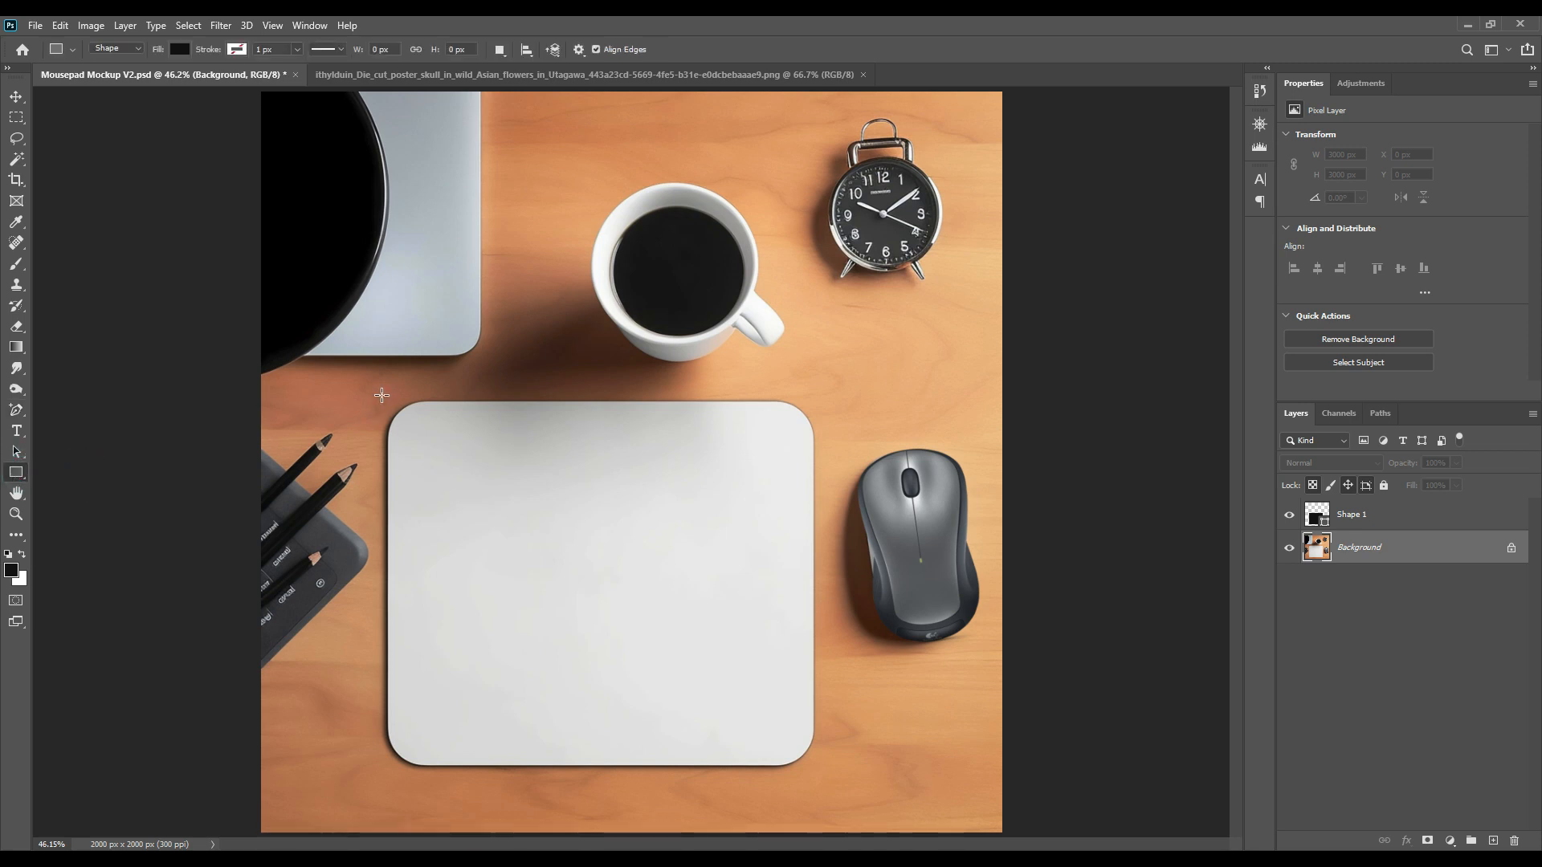
drag(383, 397, 817, 770)
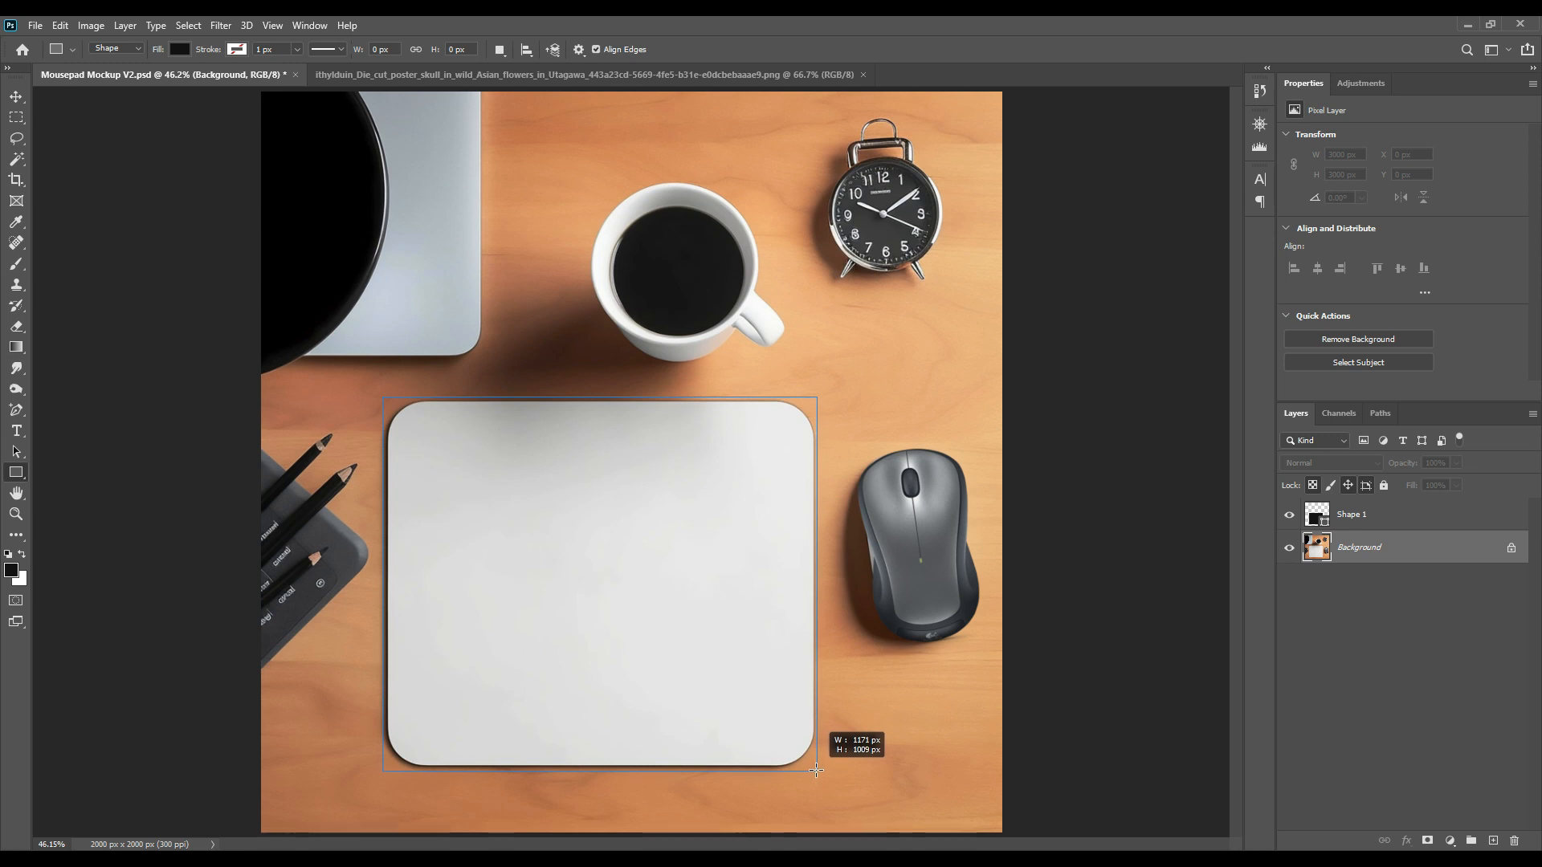
drag(816, 770, 816, 770)
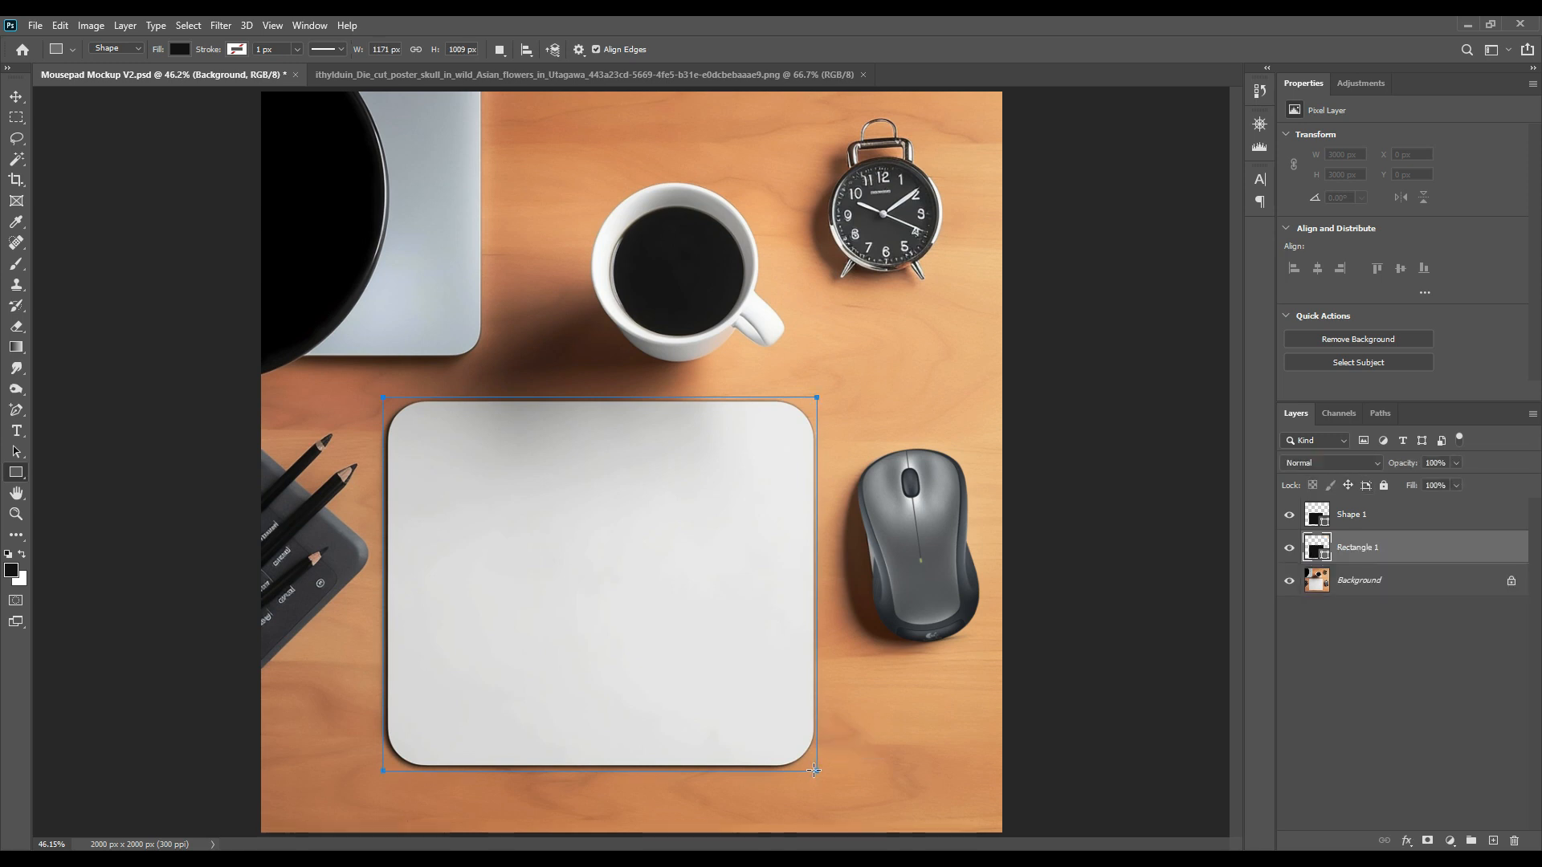
right_click(1397, 546)
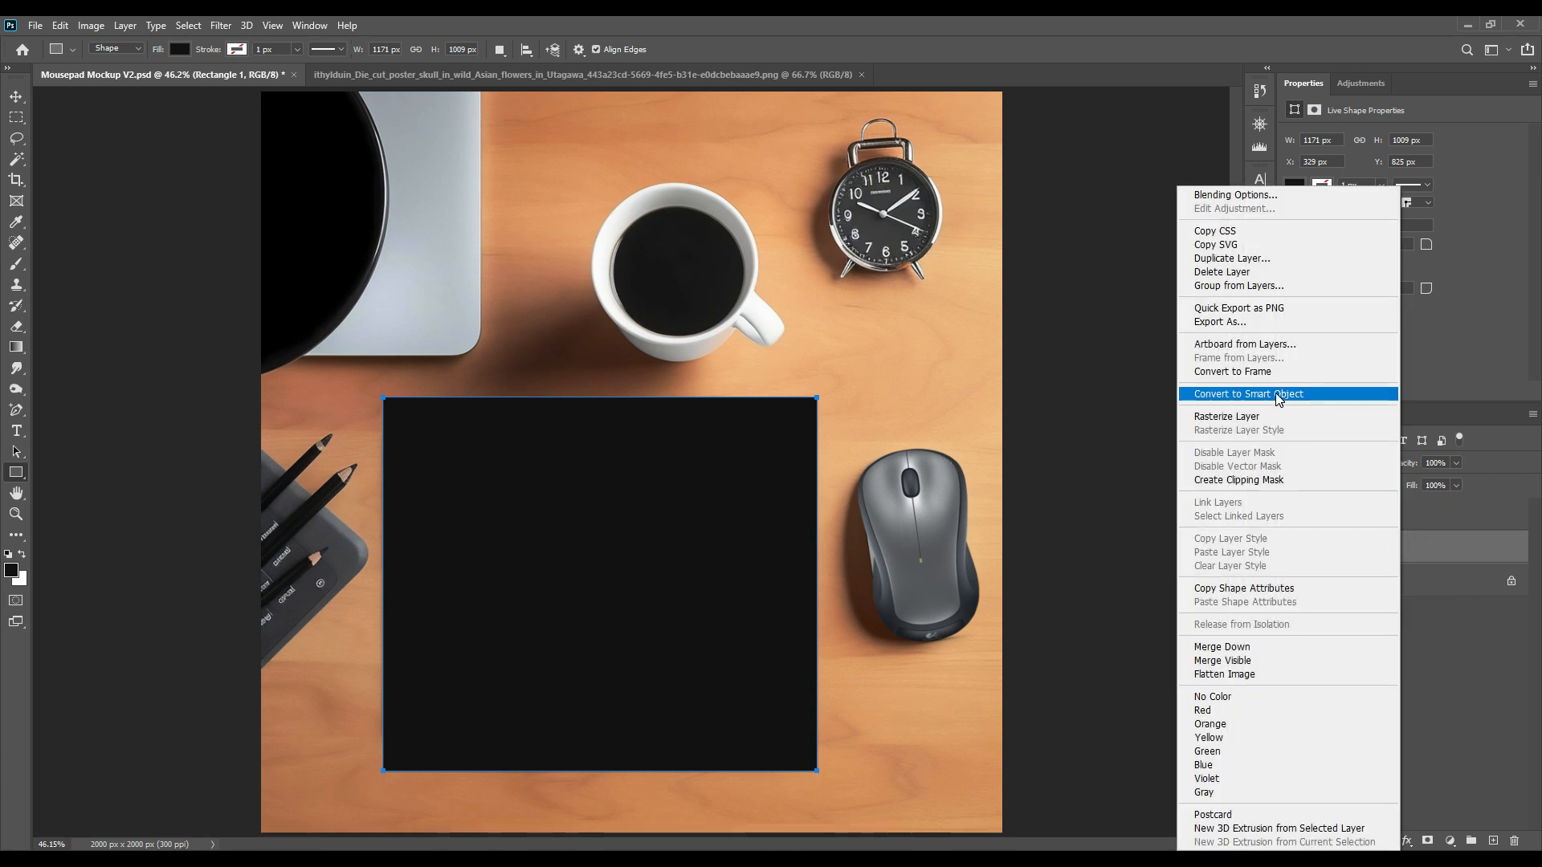
click(1276, 393)
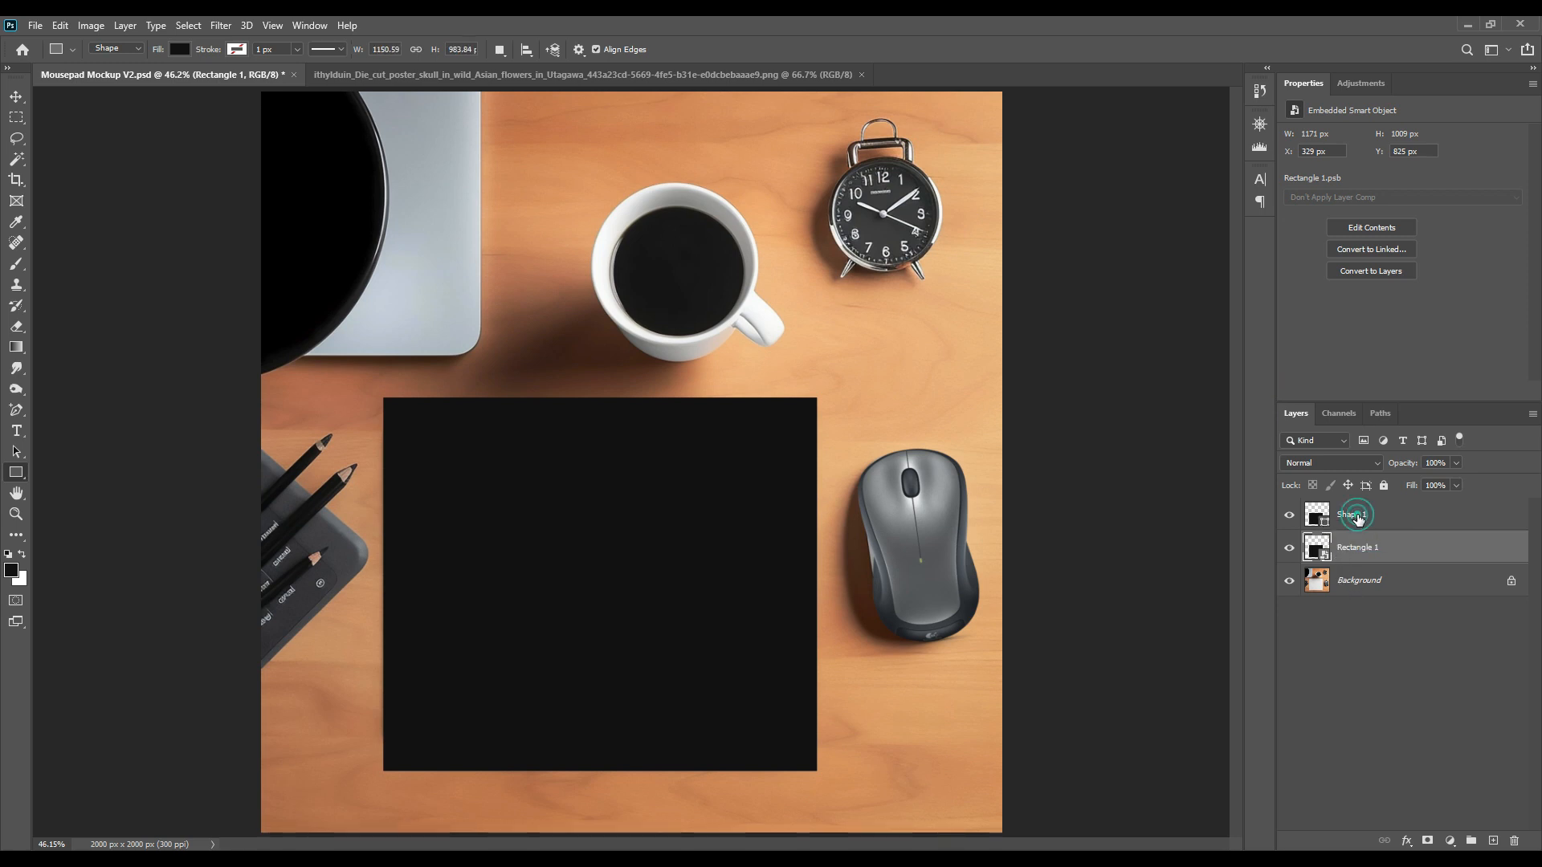
Make a new anti-aliased selection from the Shape 1 path with a feather radius of 0 pixels.
click(1366, 519)
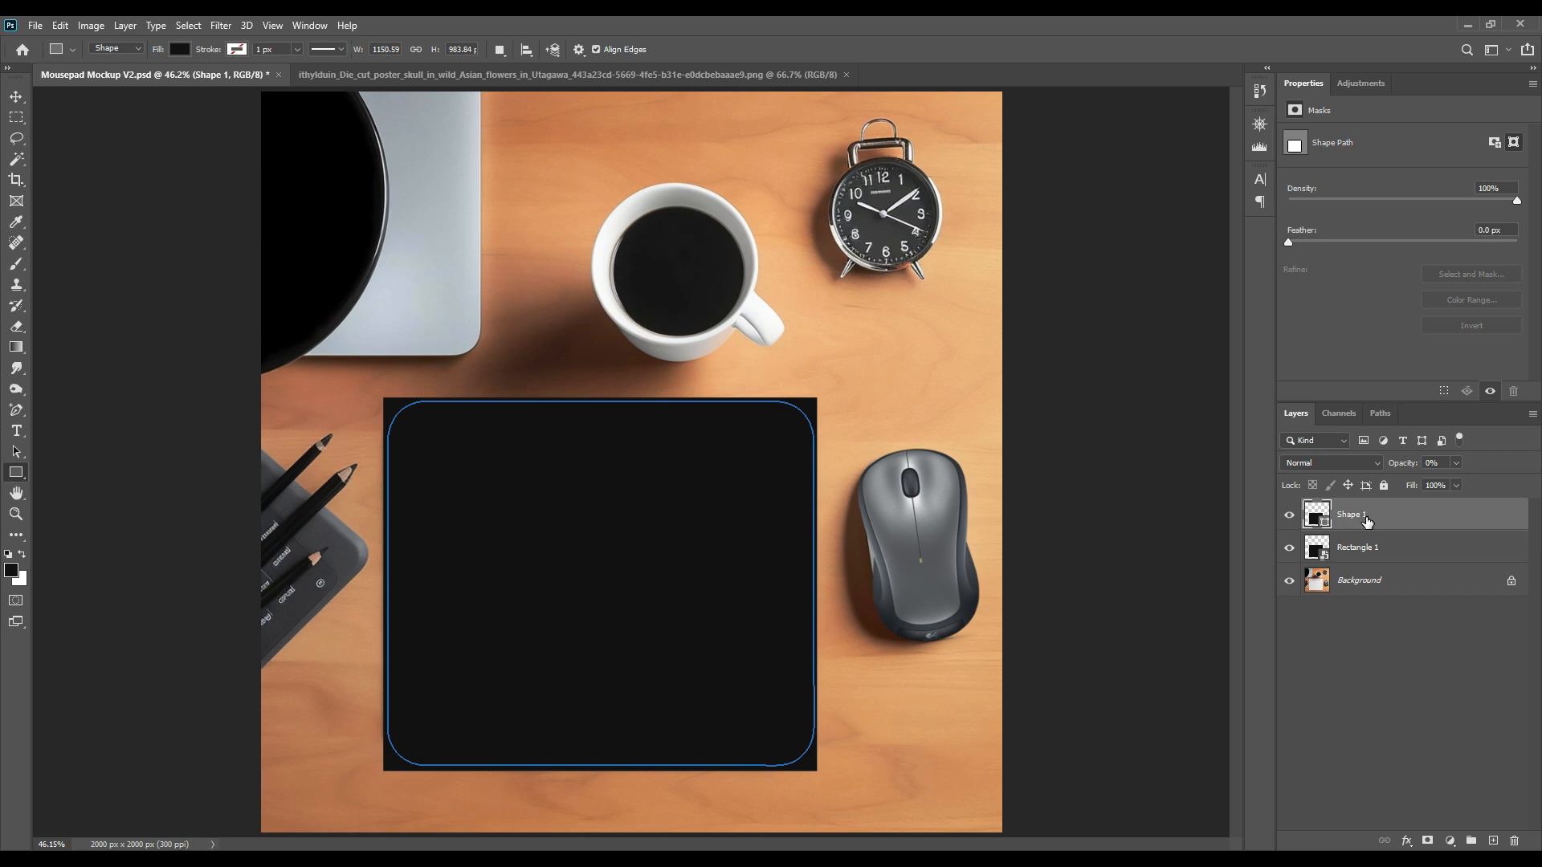
right_click(612, 529)
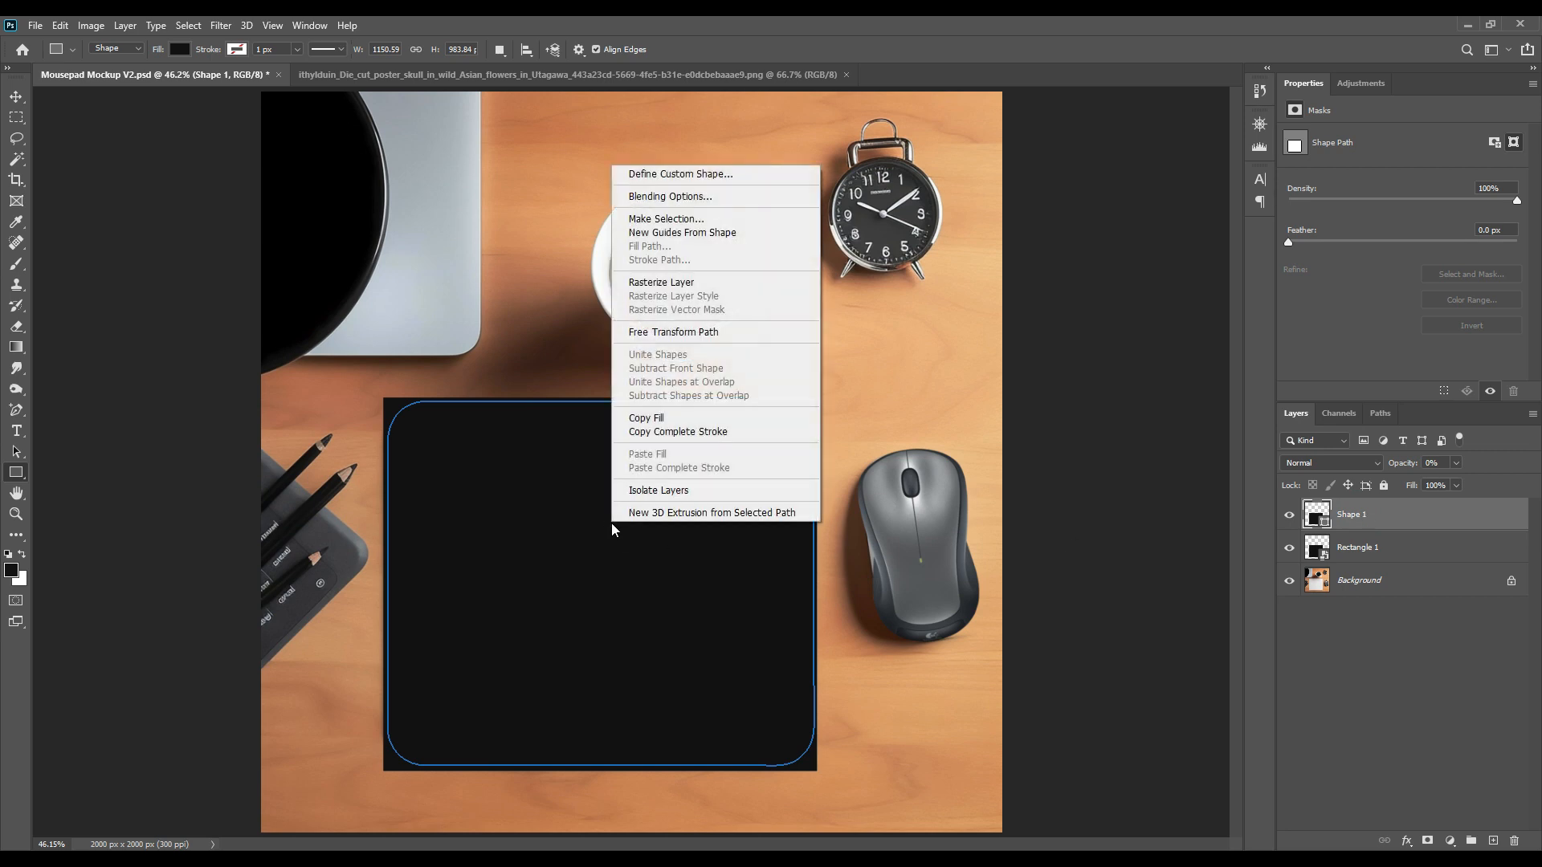
click(693, 219)
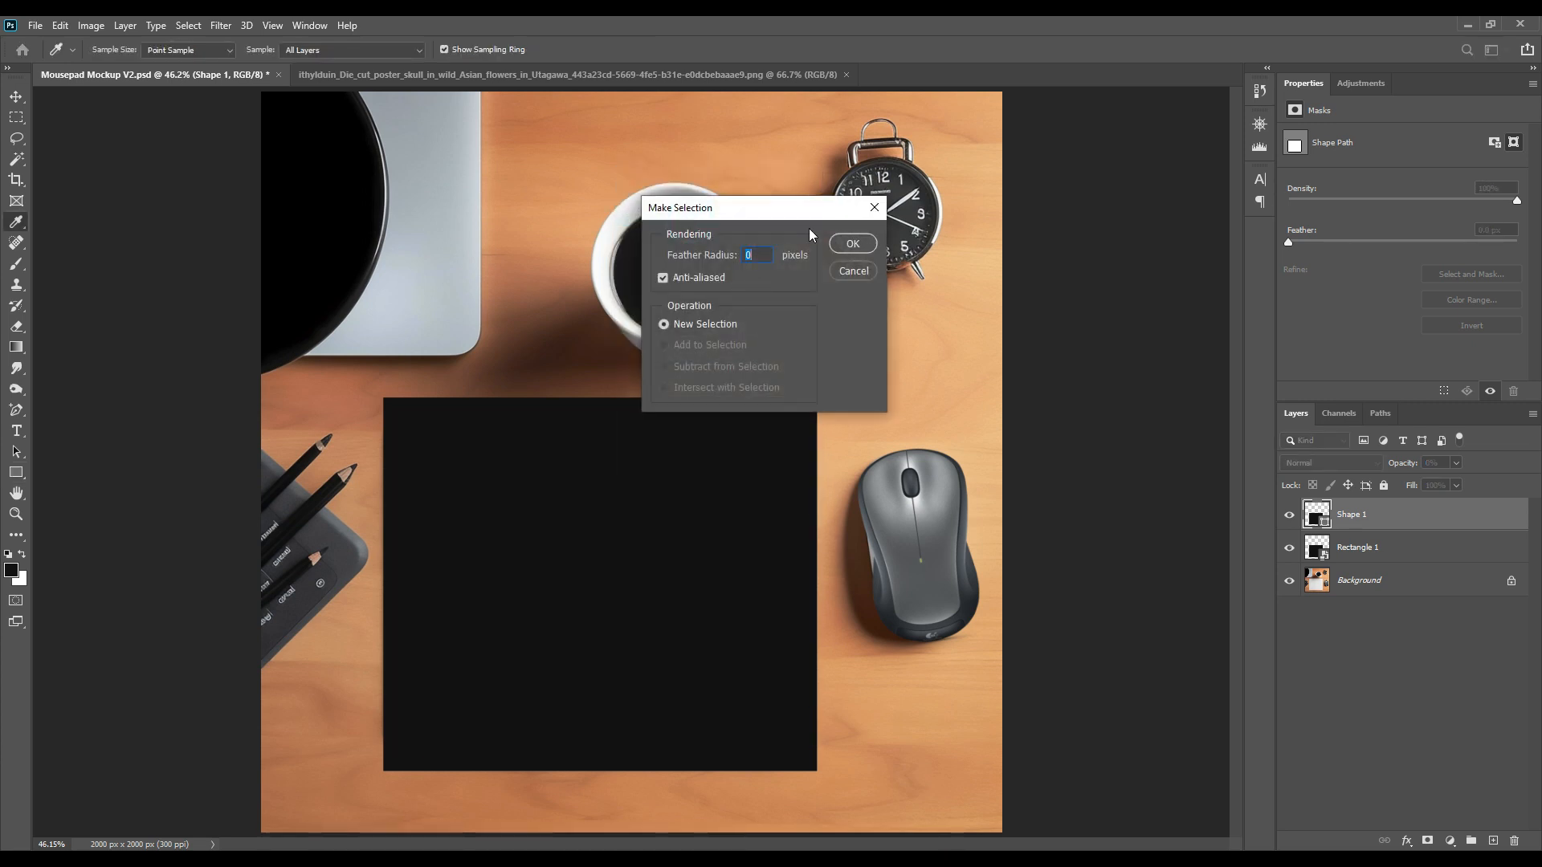
click(853, 243)
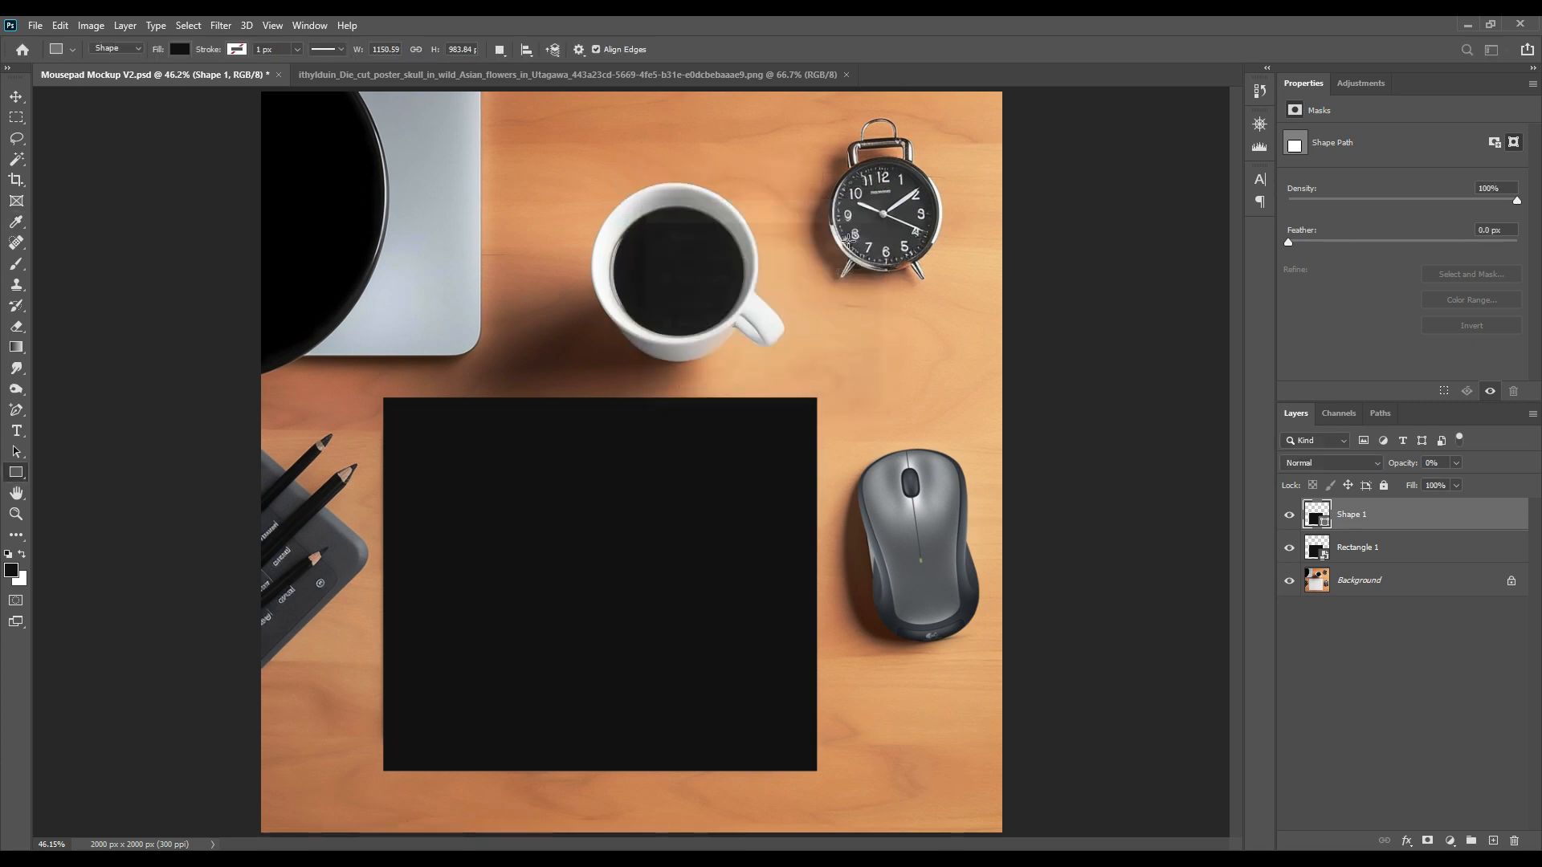
Mask the Rectangle 1 smart object with the mousepad-shaped selection and delete the Shape 1 layer.
click(1364, 554)
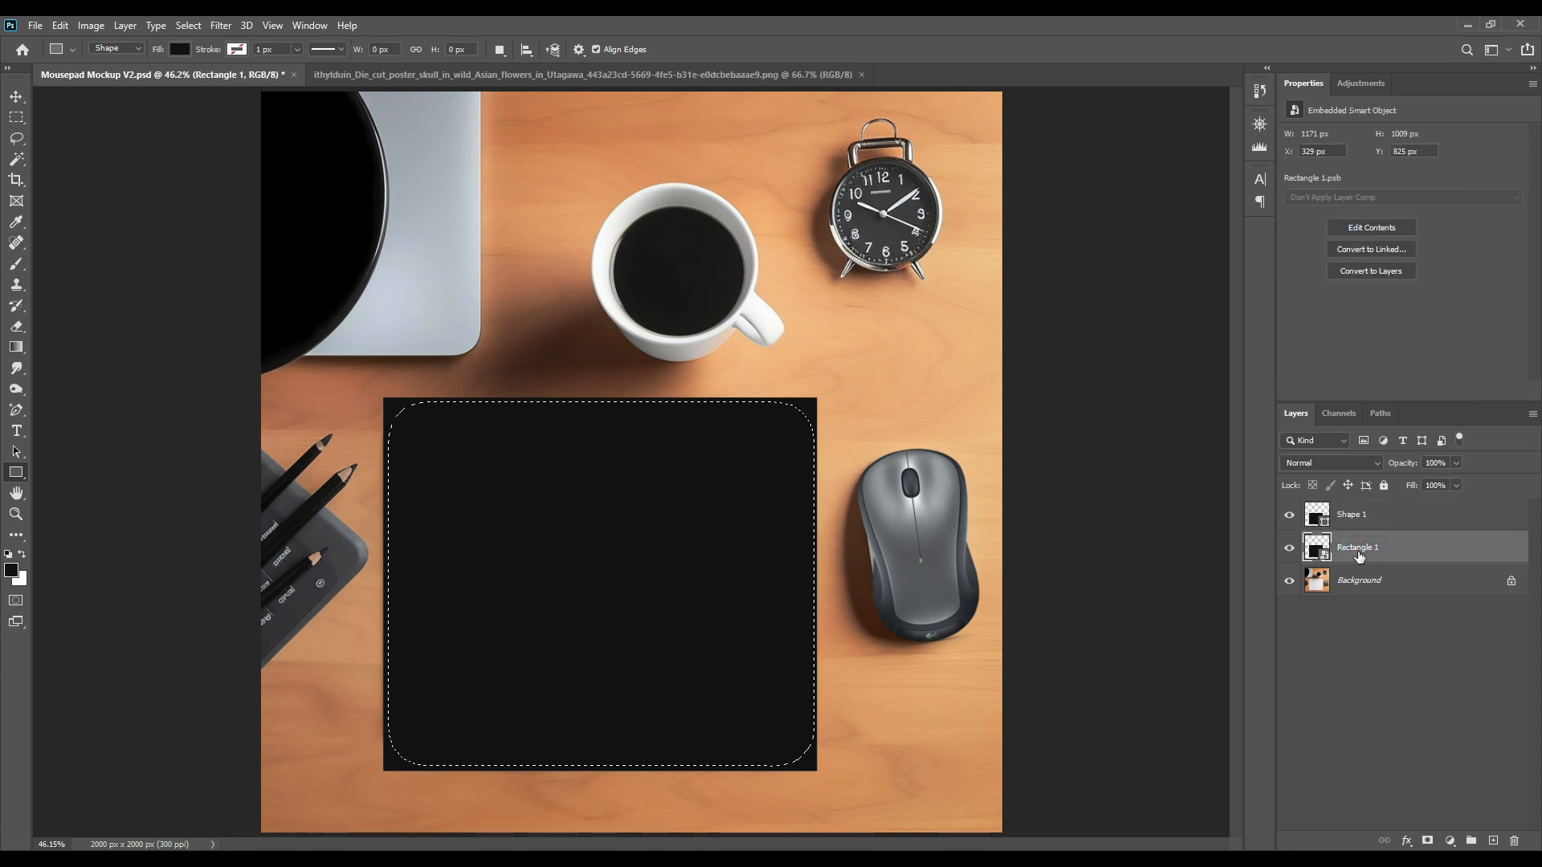
click(1427, 840)
click(1375, 520)
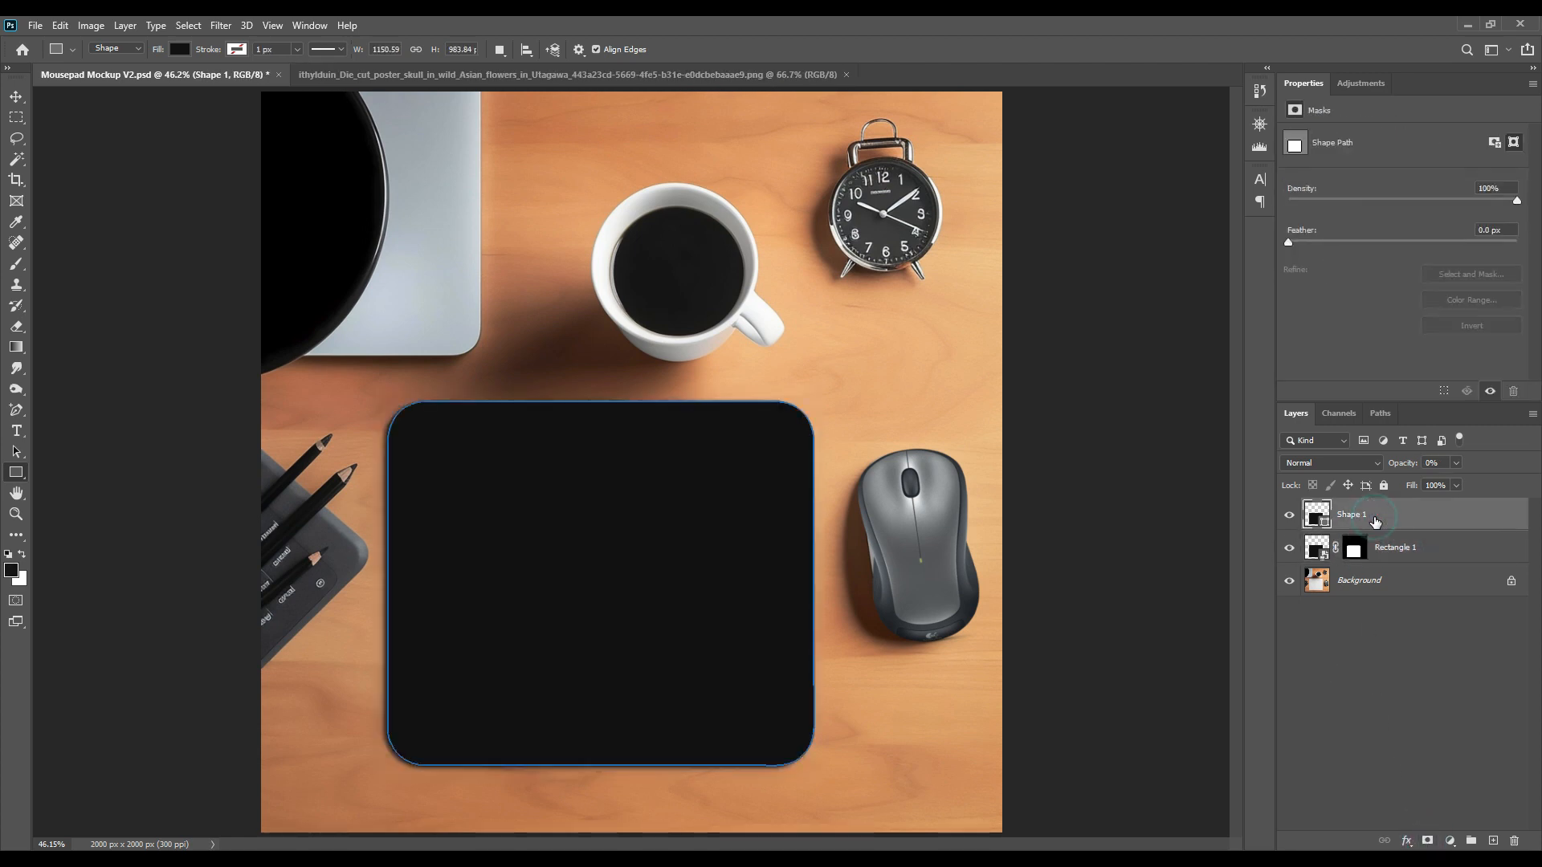
click(1515, 841)
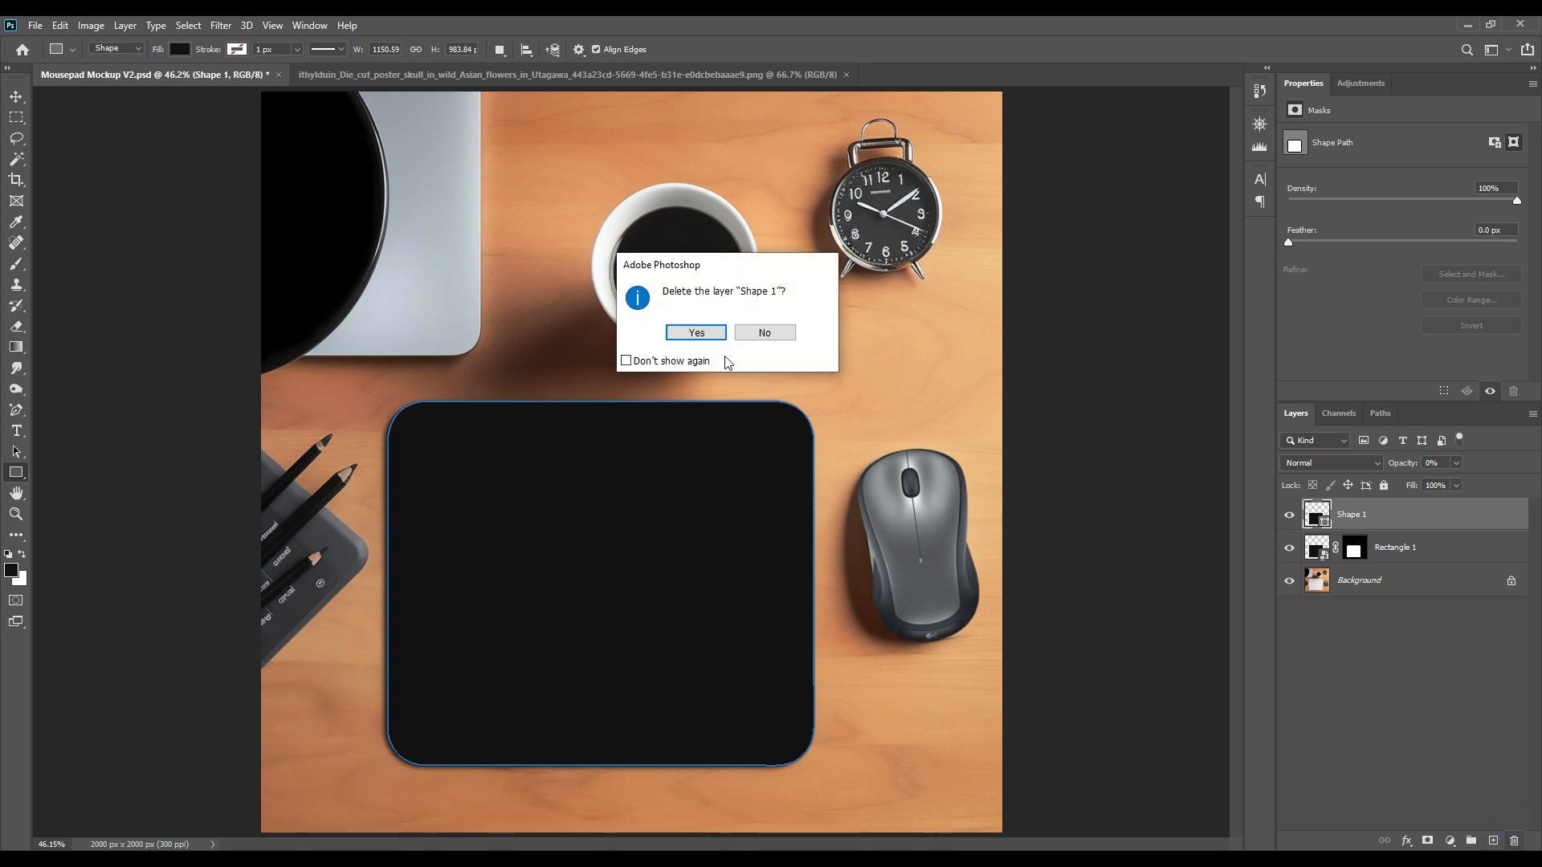
click(699, 332)
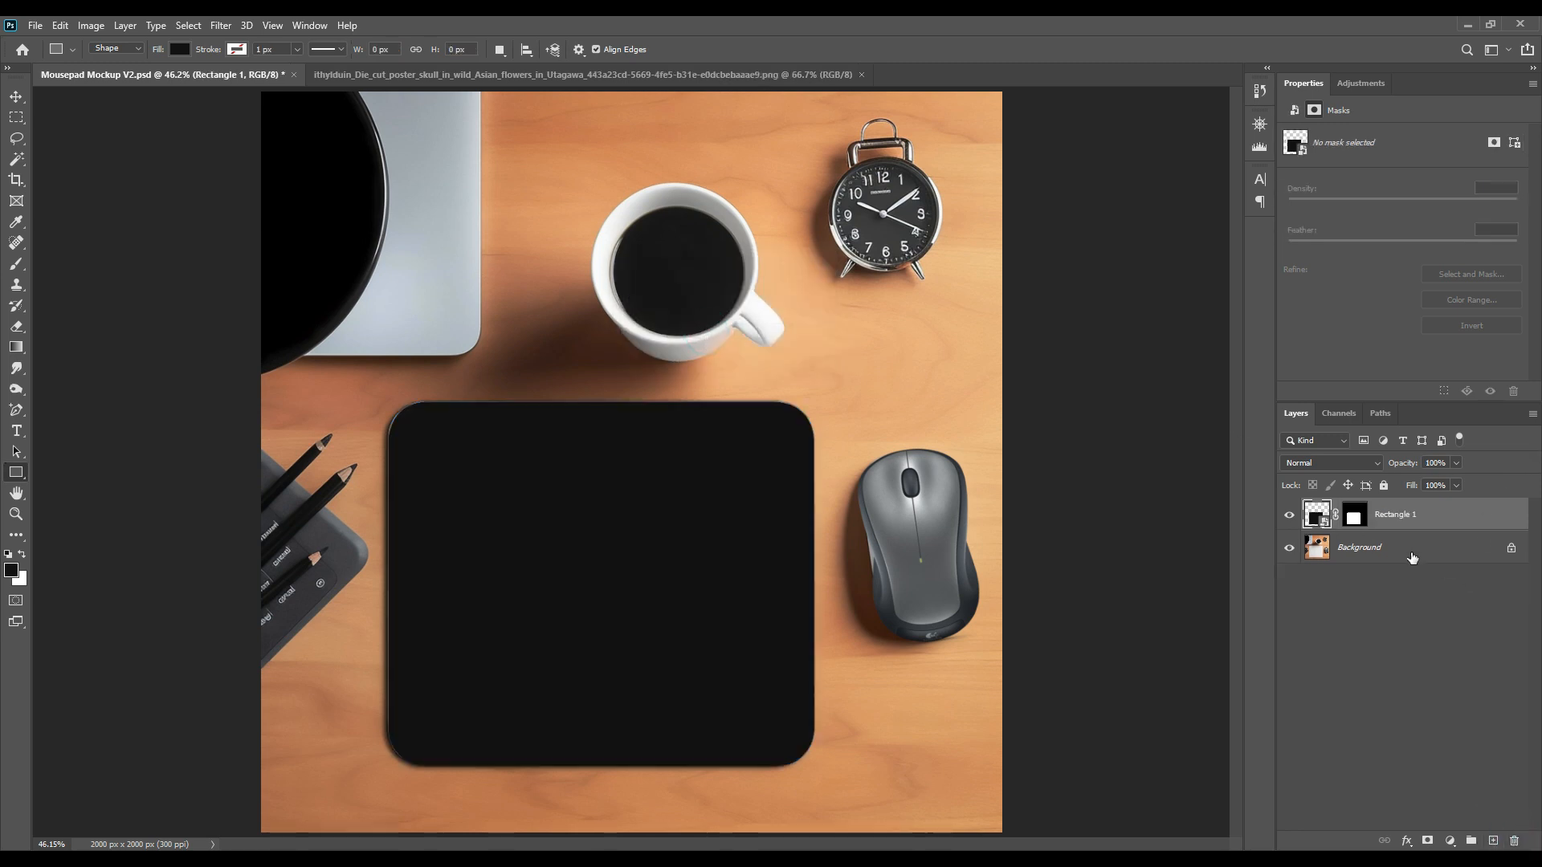
Rename the masked Rectangle 1 smart object layer as Place Your Design.
click(1359, 550)
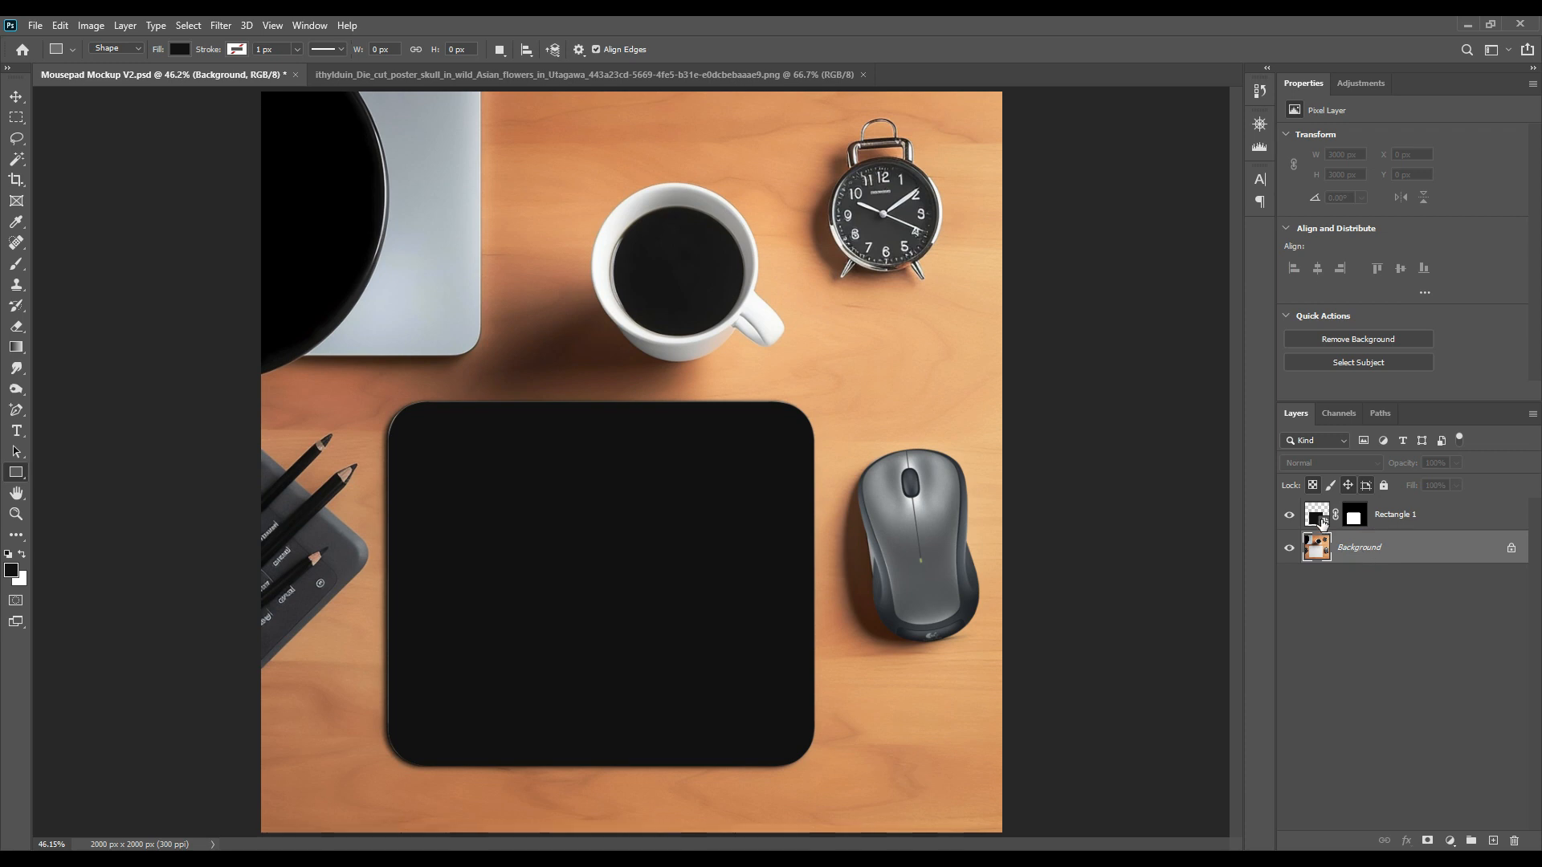
click(1323, 523)
double_click(1395, 518)
text(Place Your Design)
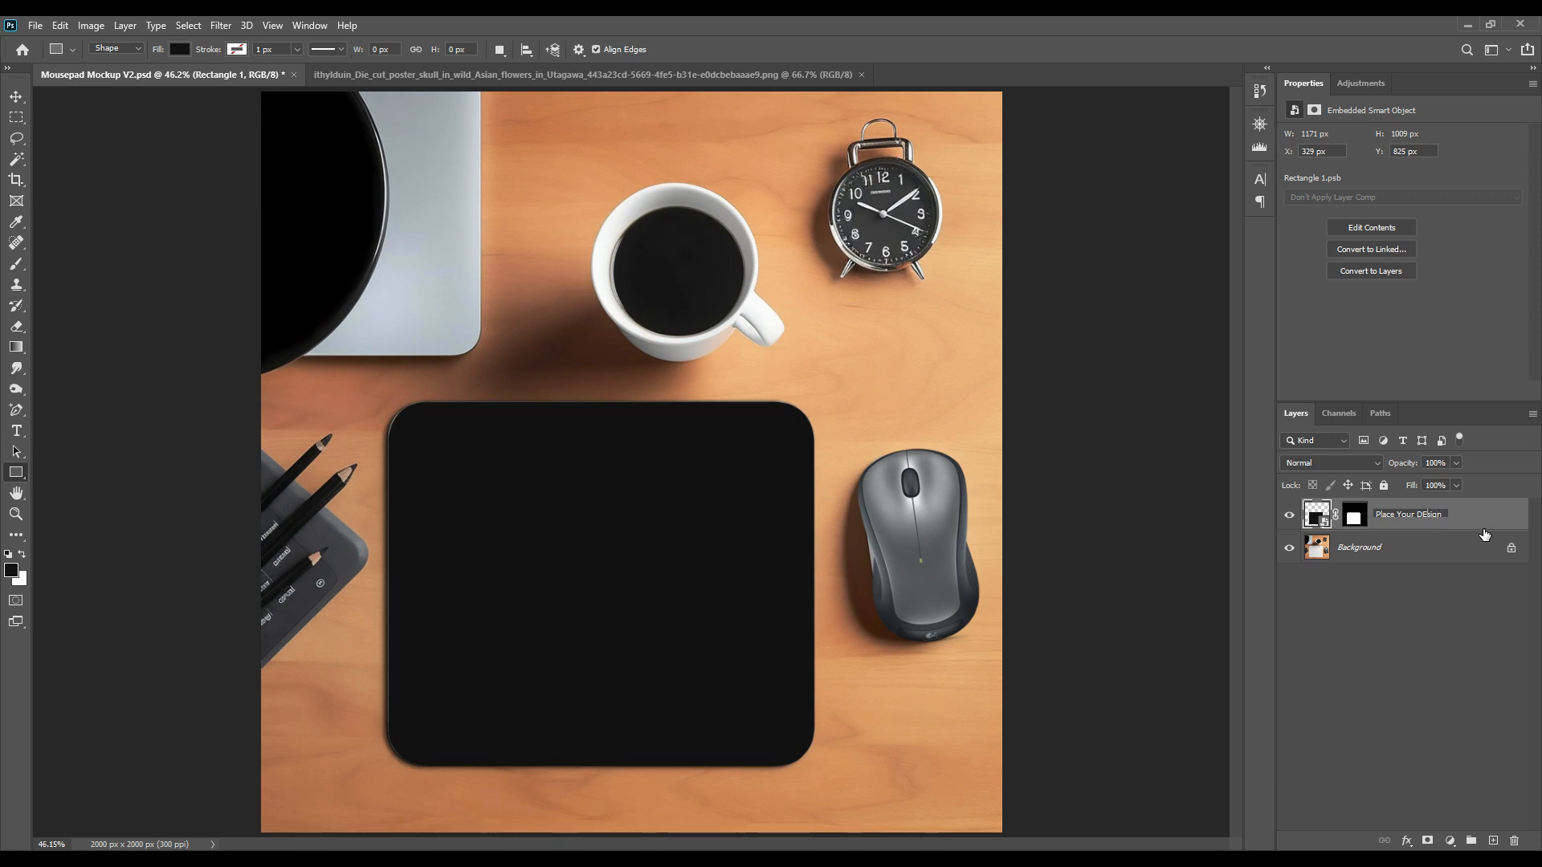
key(Return)
Open the contents of the Place Your Design smart object and bring in the skull-and-flowers artwork from its open document.
double_click(1324, 516)
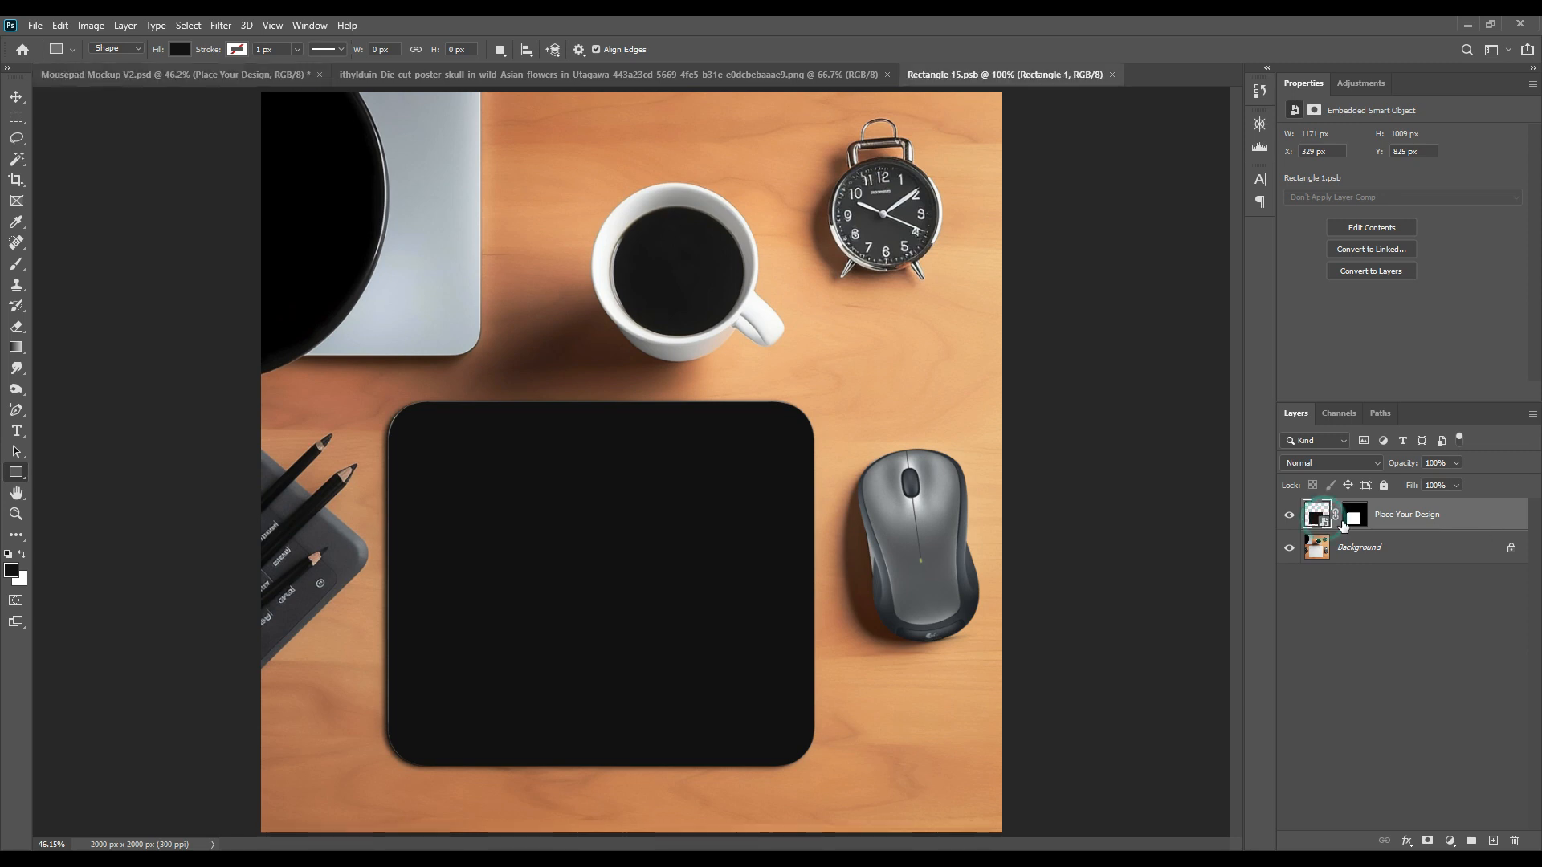
click(16, 96)
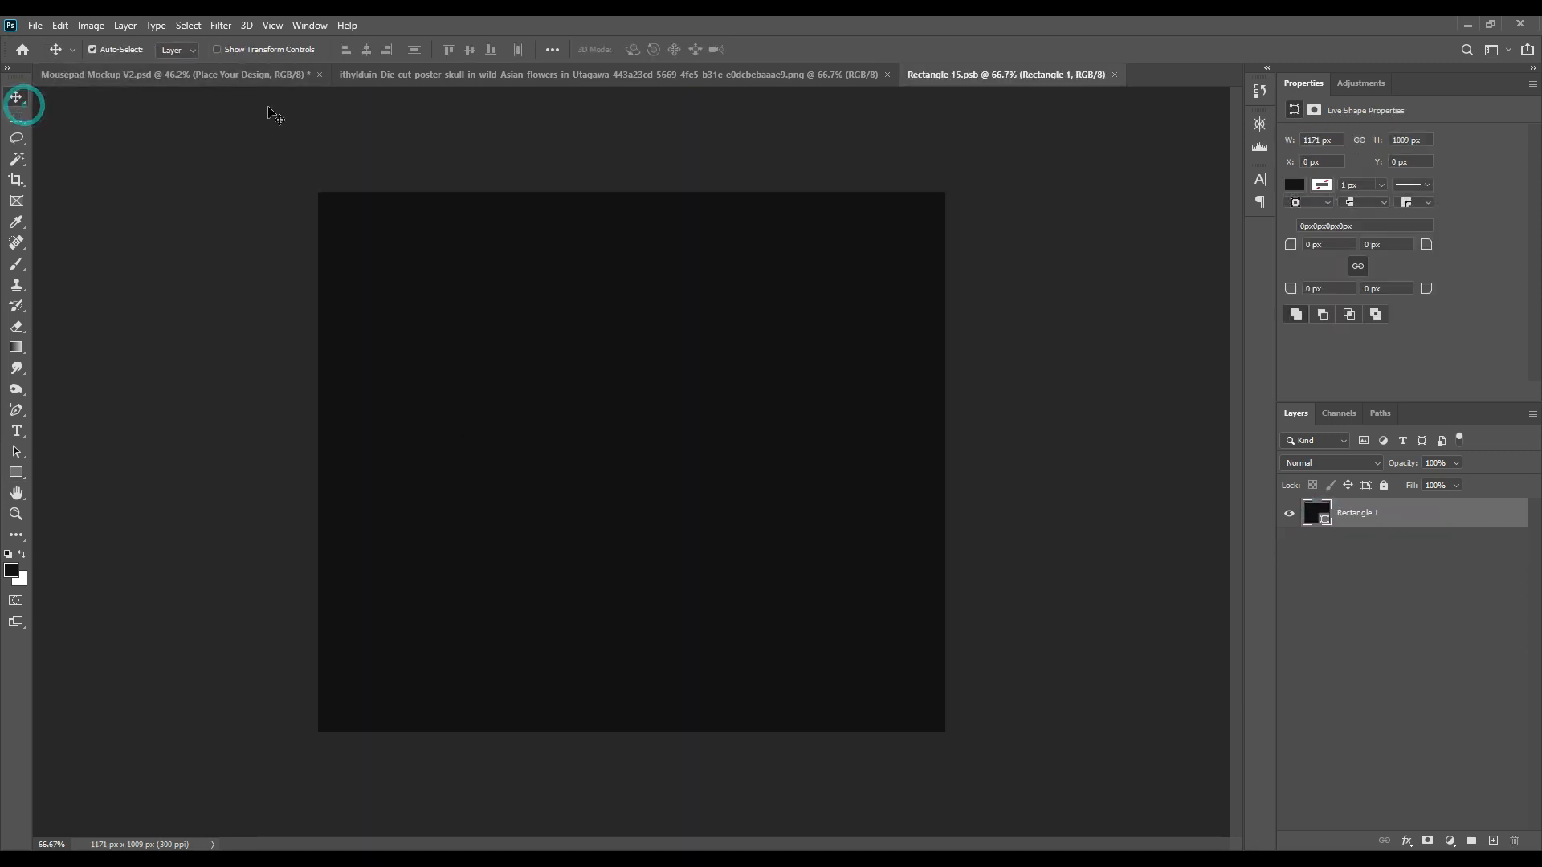
click(542, 75)
drag(1358, 514, 698, 464)
Scale the skull artwork proportionally to 1171 × 1171 px so that it spans the full width of the smart object canvas.
key(ctrl+t)
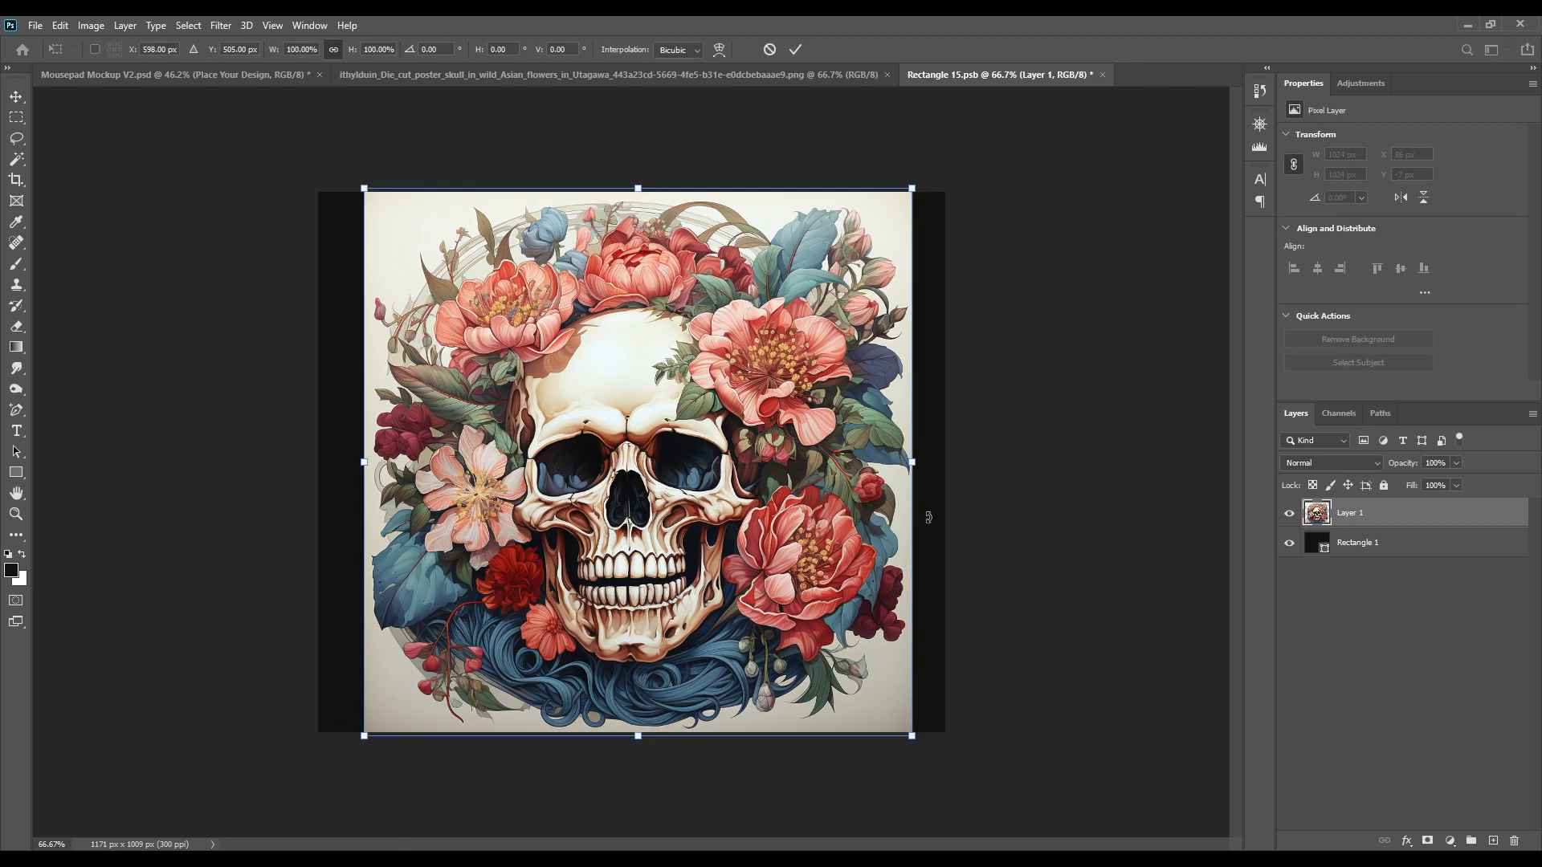
drag(913, 463, 946, 462)
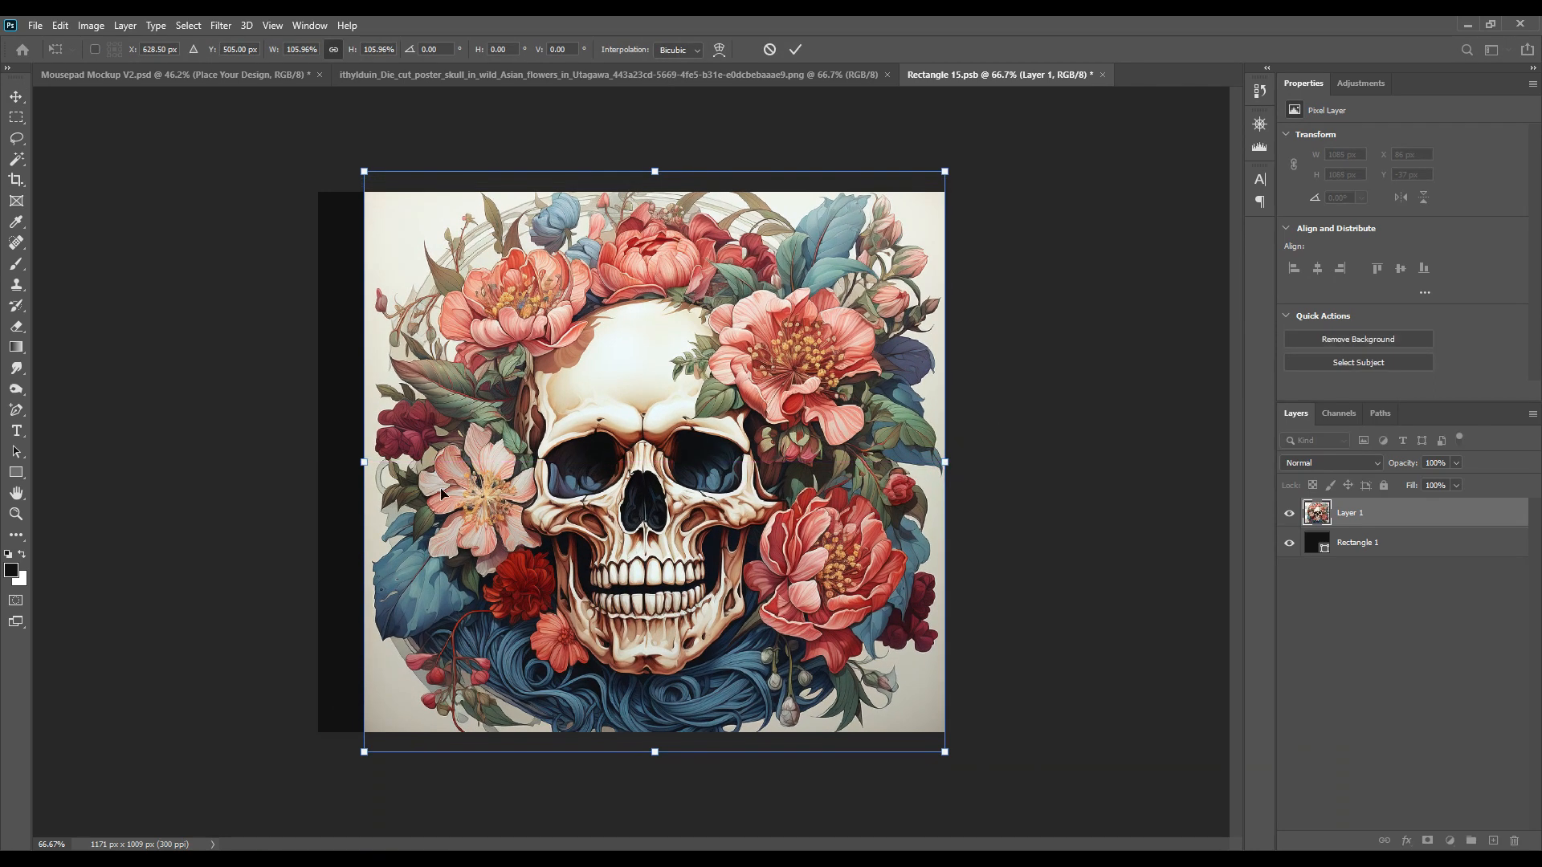
drag(358, 469, 319, 466)
click(795, 49)
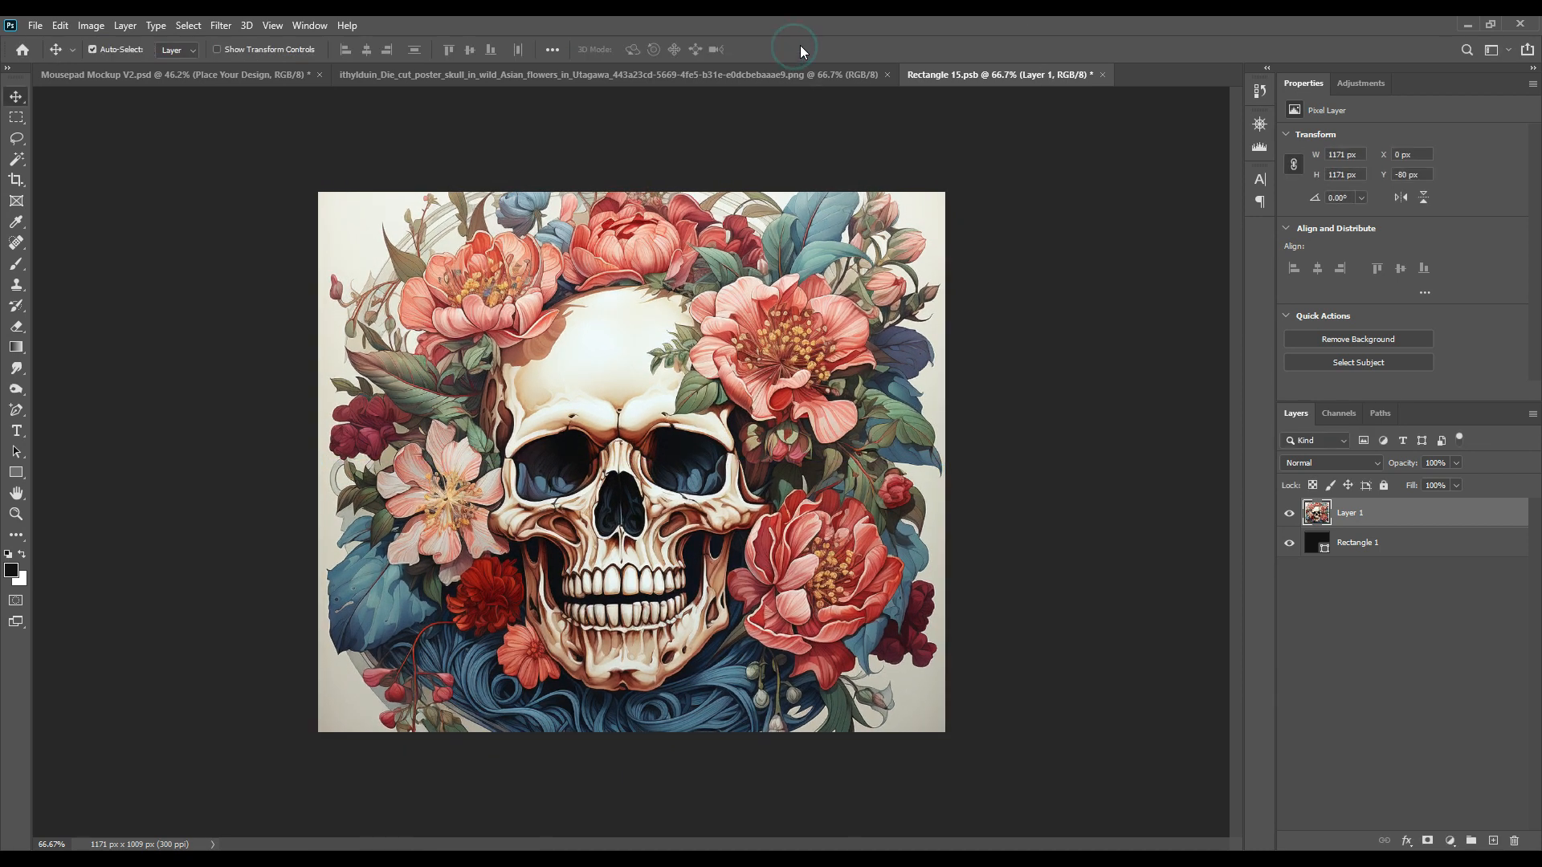
Save the smart object's contents and return to the Mousepad Mockup V2.psd document.
click(35, 25)
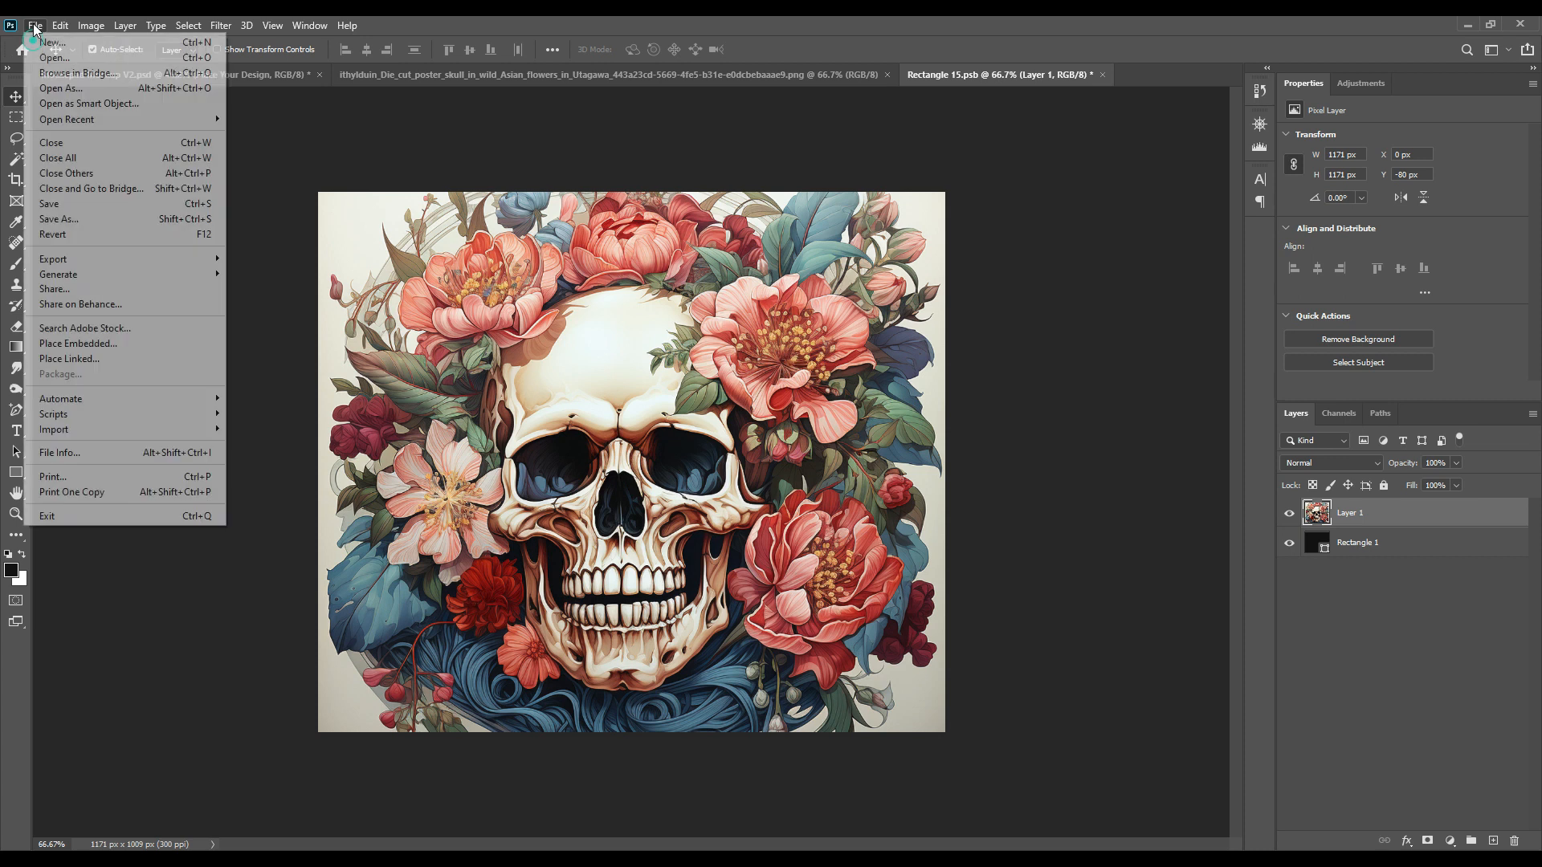
click(62, 206)
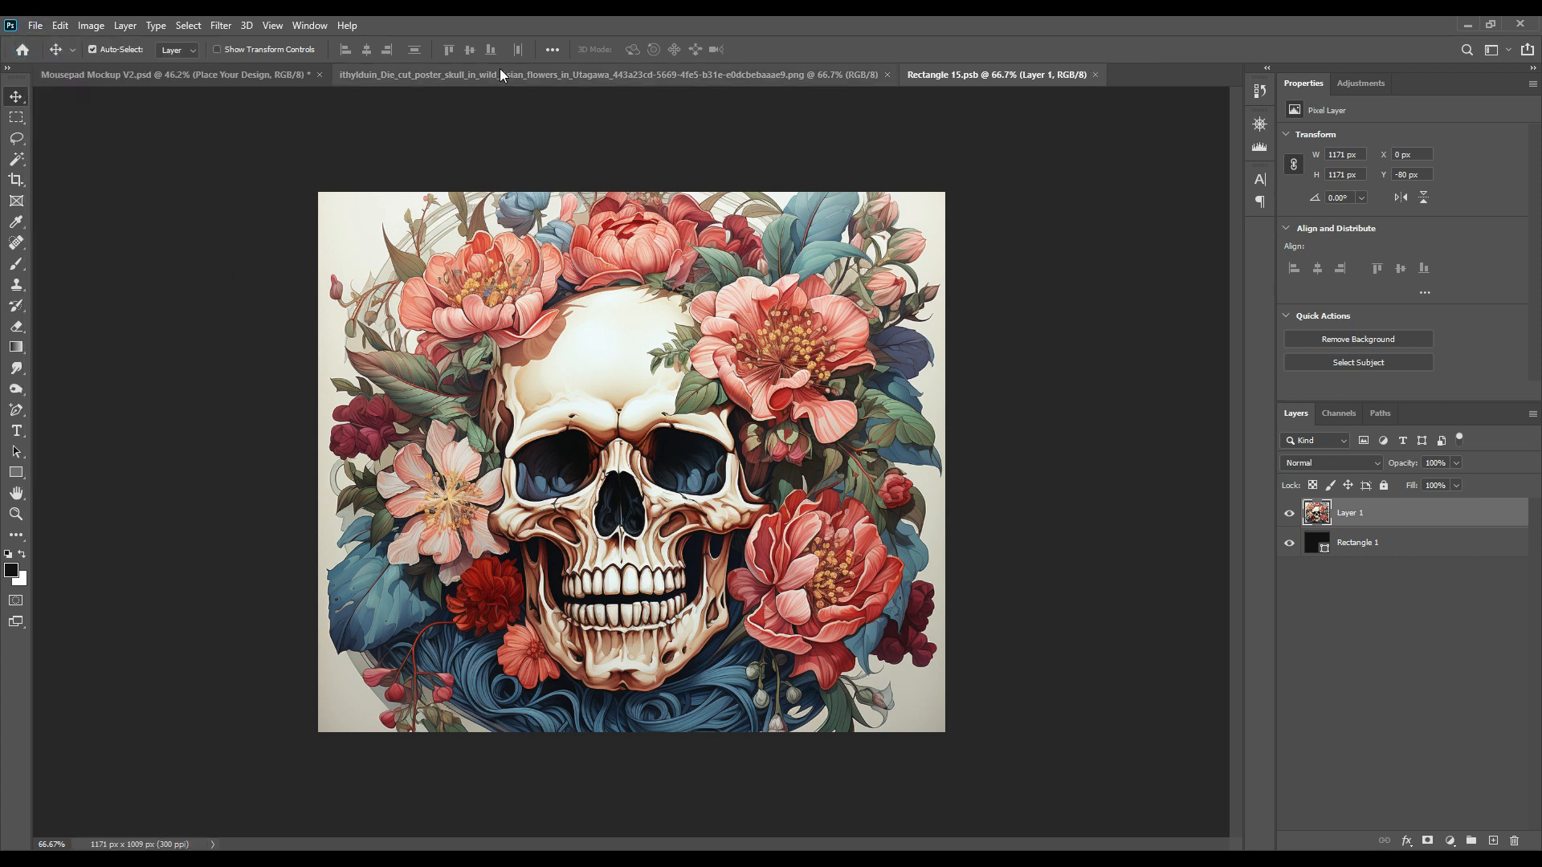
click(500, 74)
click(242, 74)
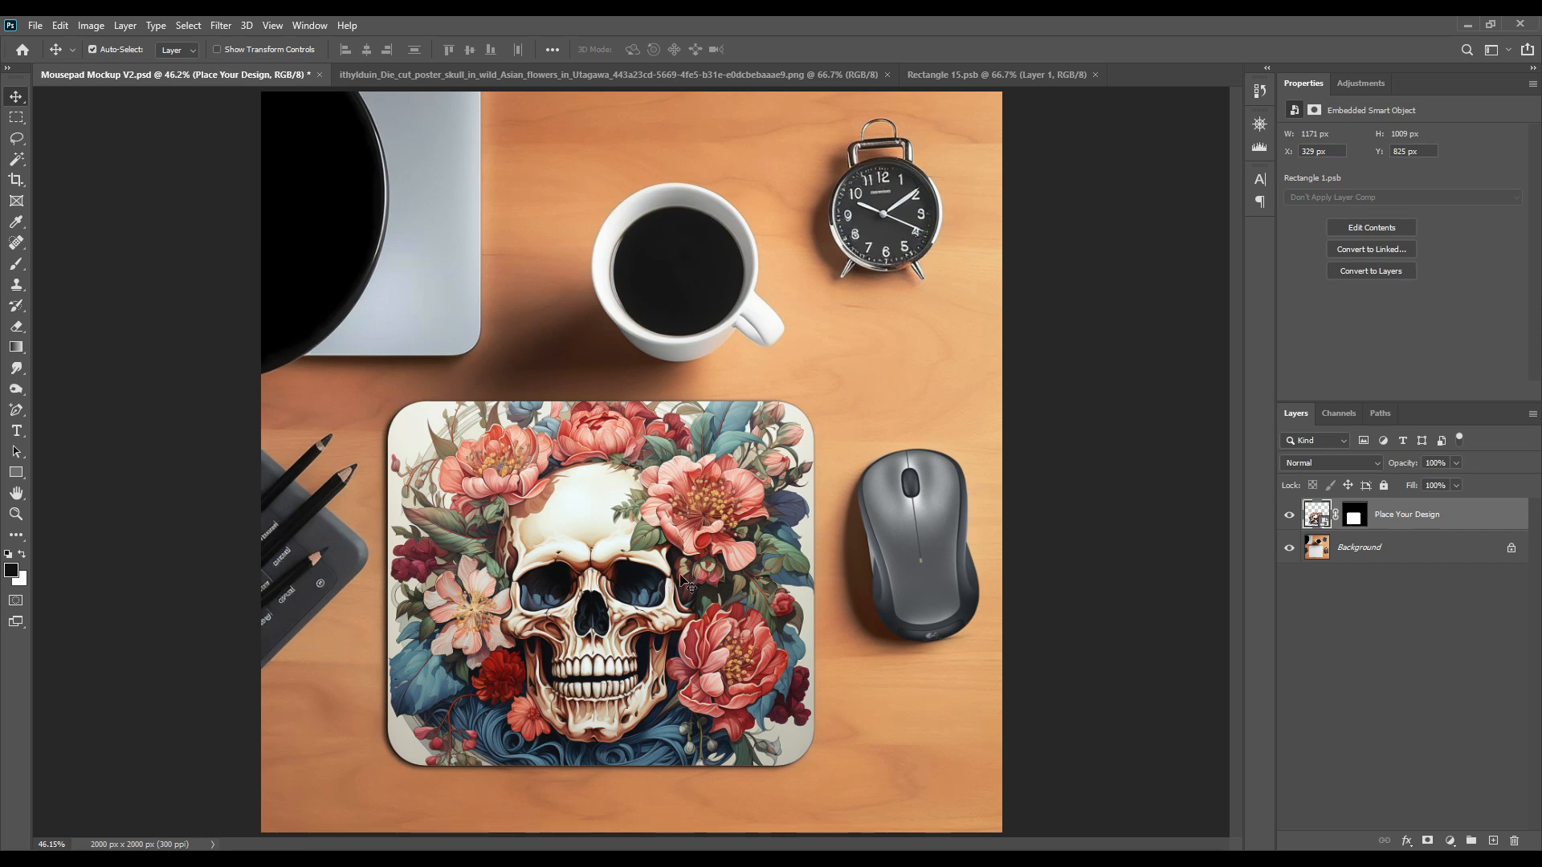
Copy the mousepad area of the Background, selected from the design's mask, to a new topmost layer in Multiply blend mode.
click(1376, 592)
key(ctrl)
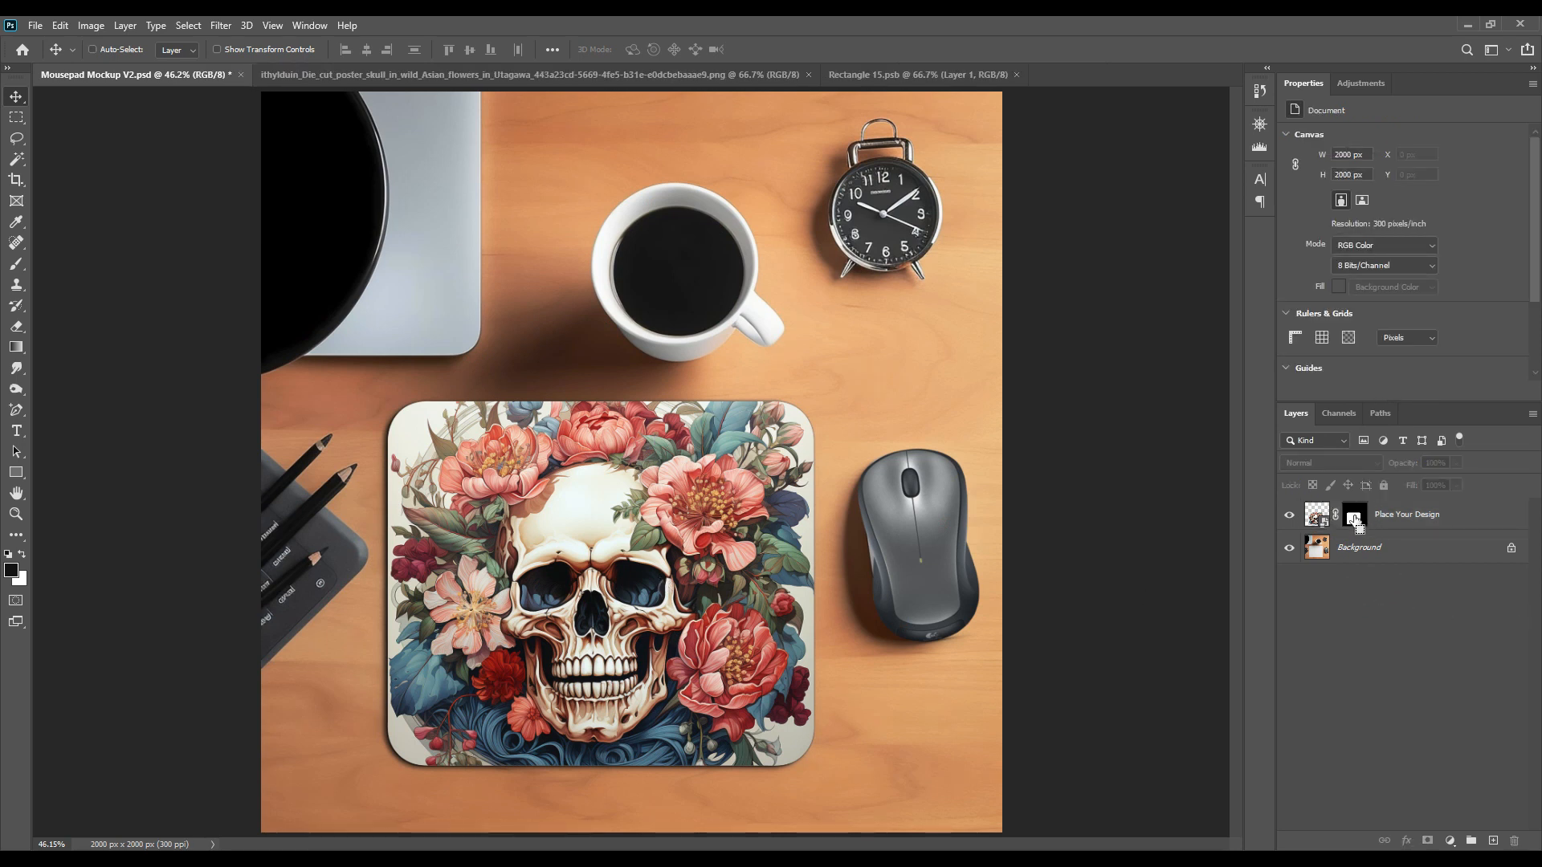
ctrl+click(1354, 520)
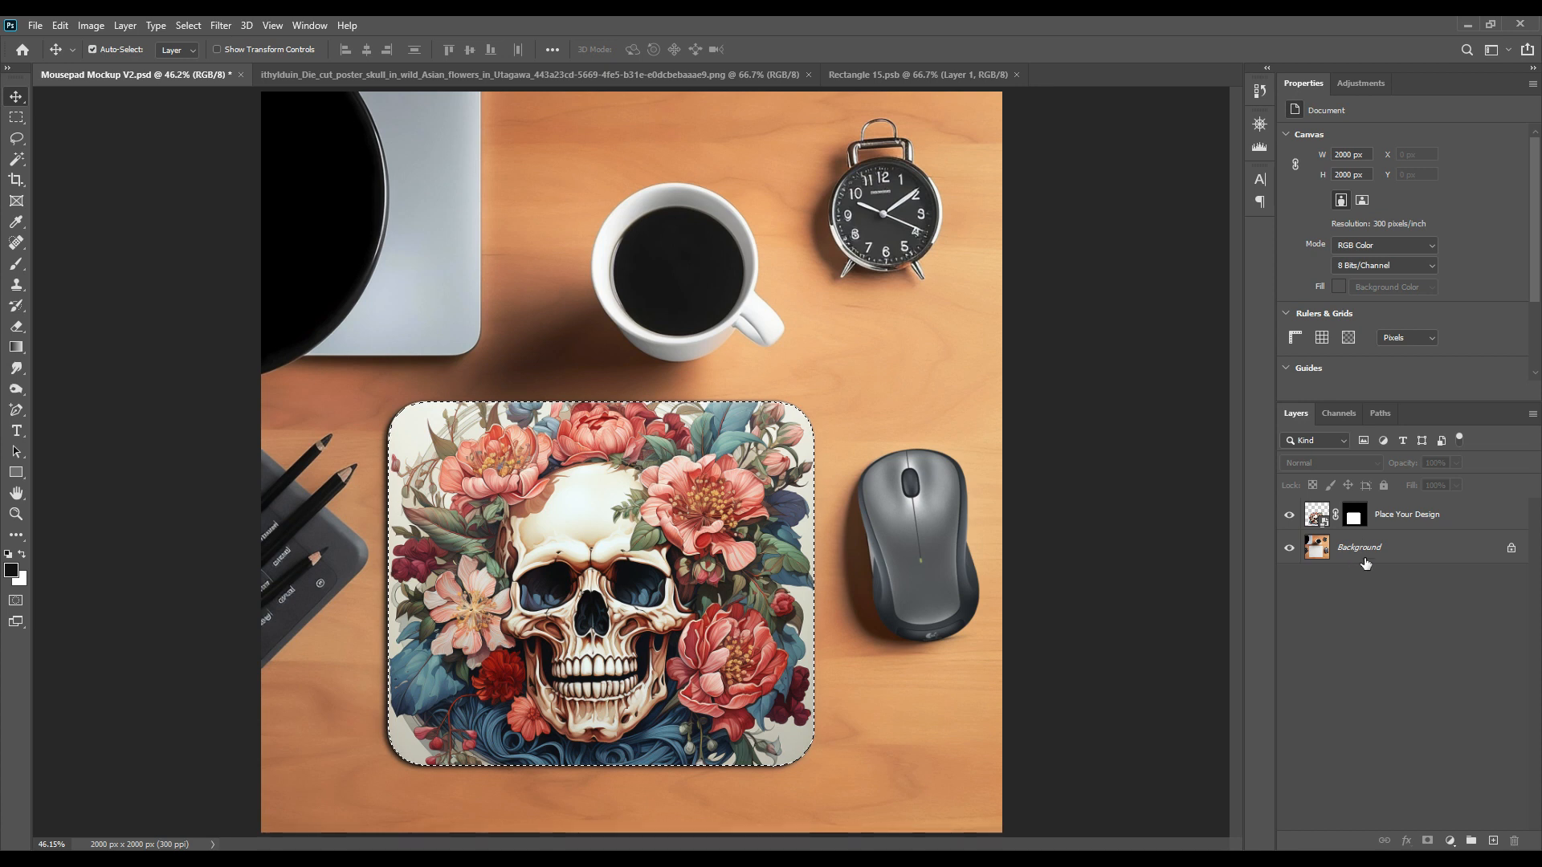
click(1339, 557)
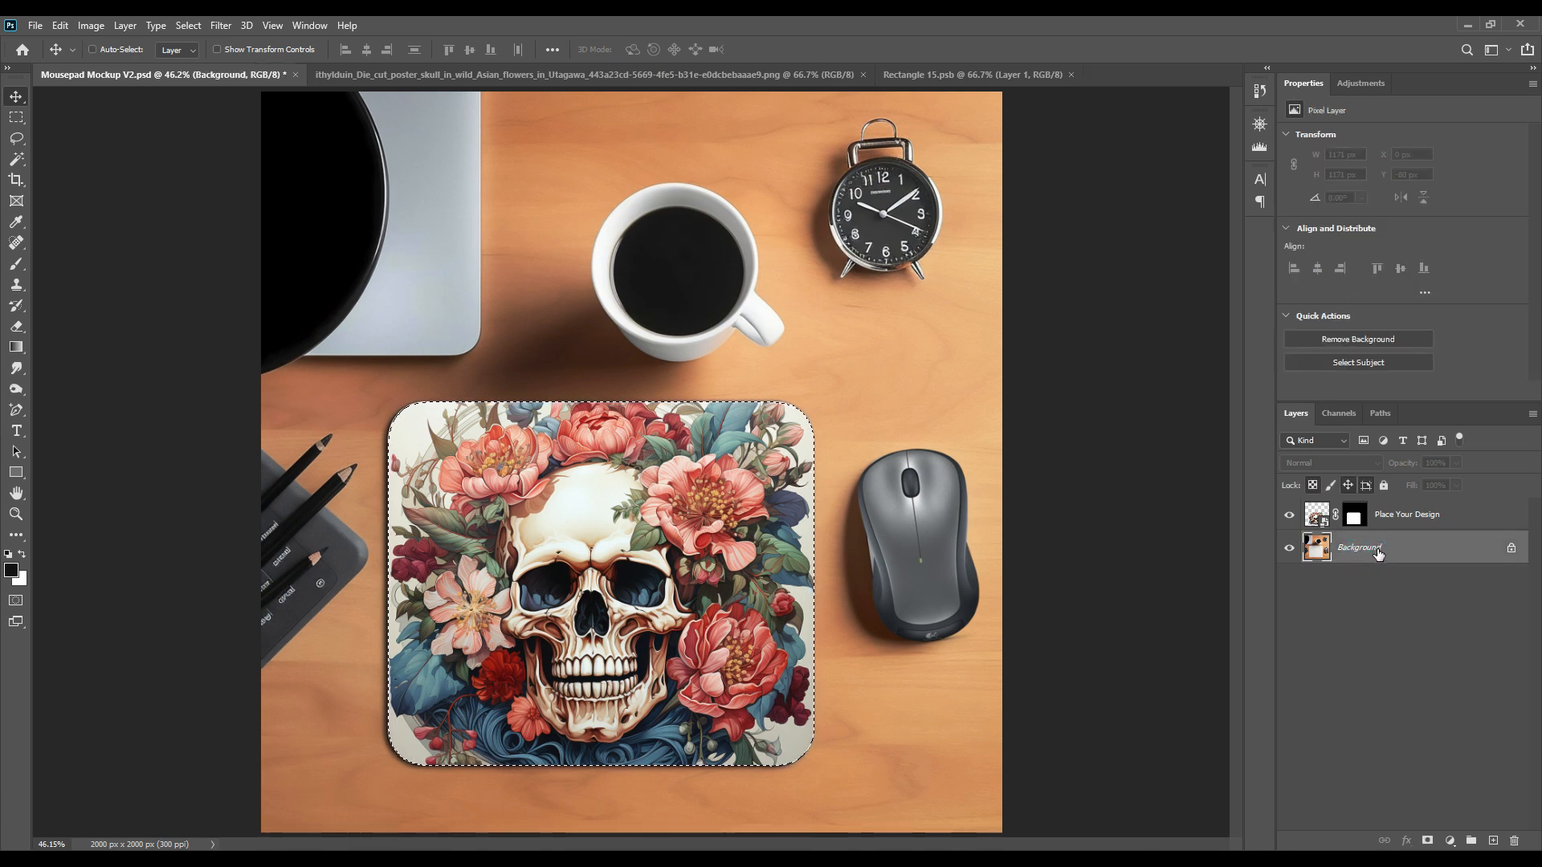
key(ctrl+j)
drag(1379, 554, 1356, 503)
click(1337, 460)
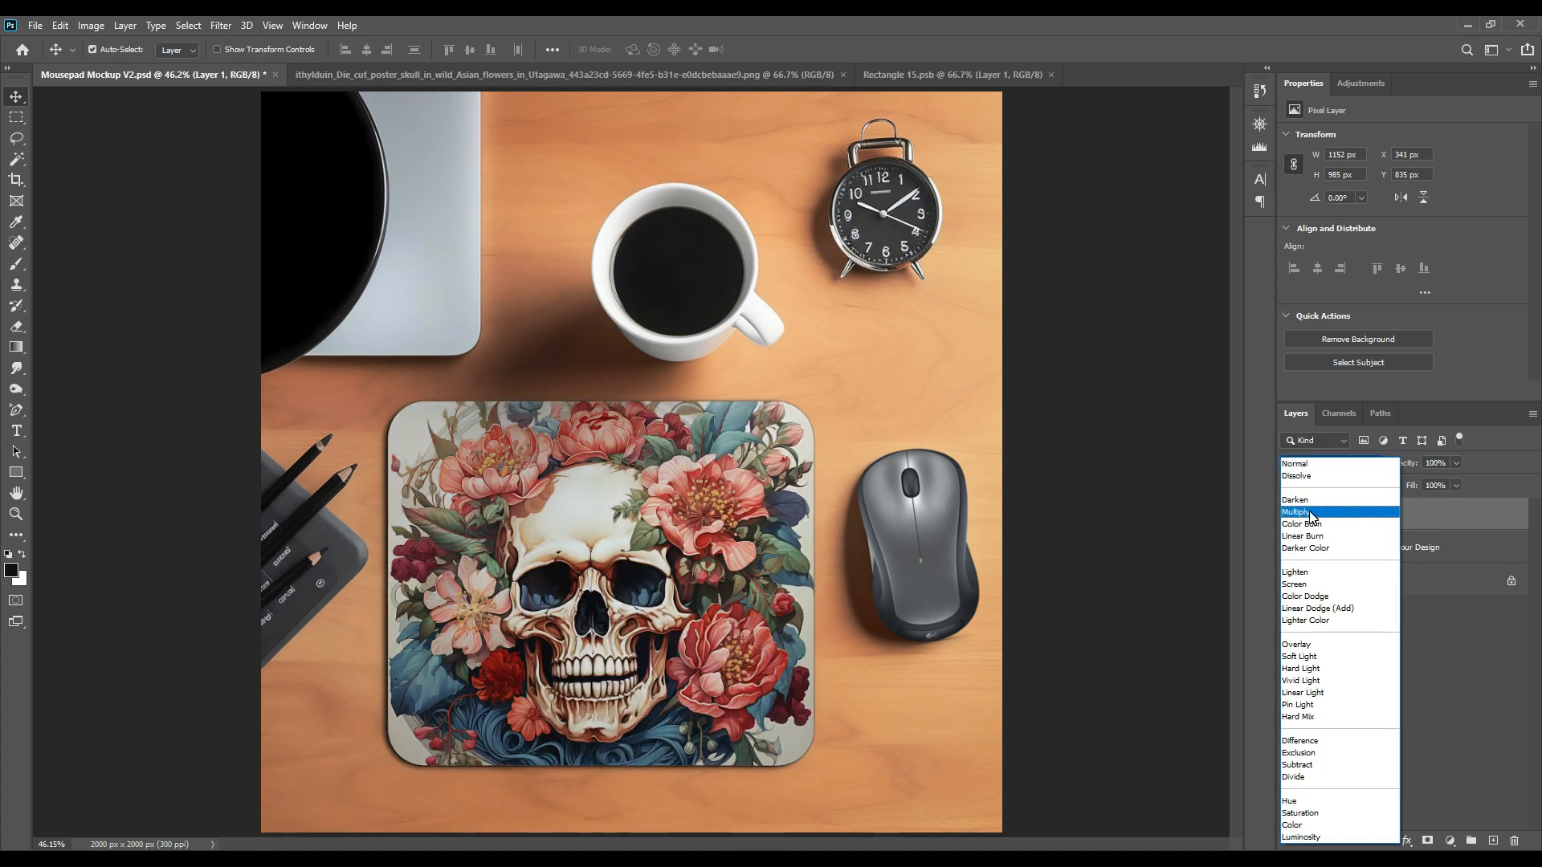
click(1310, 511)
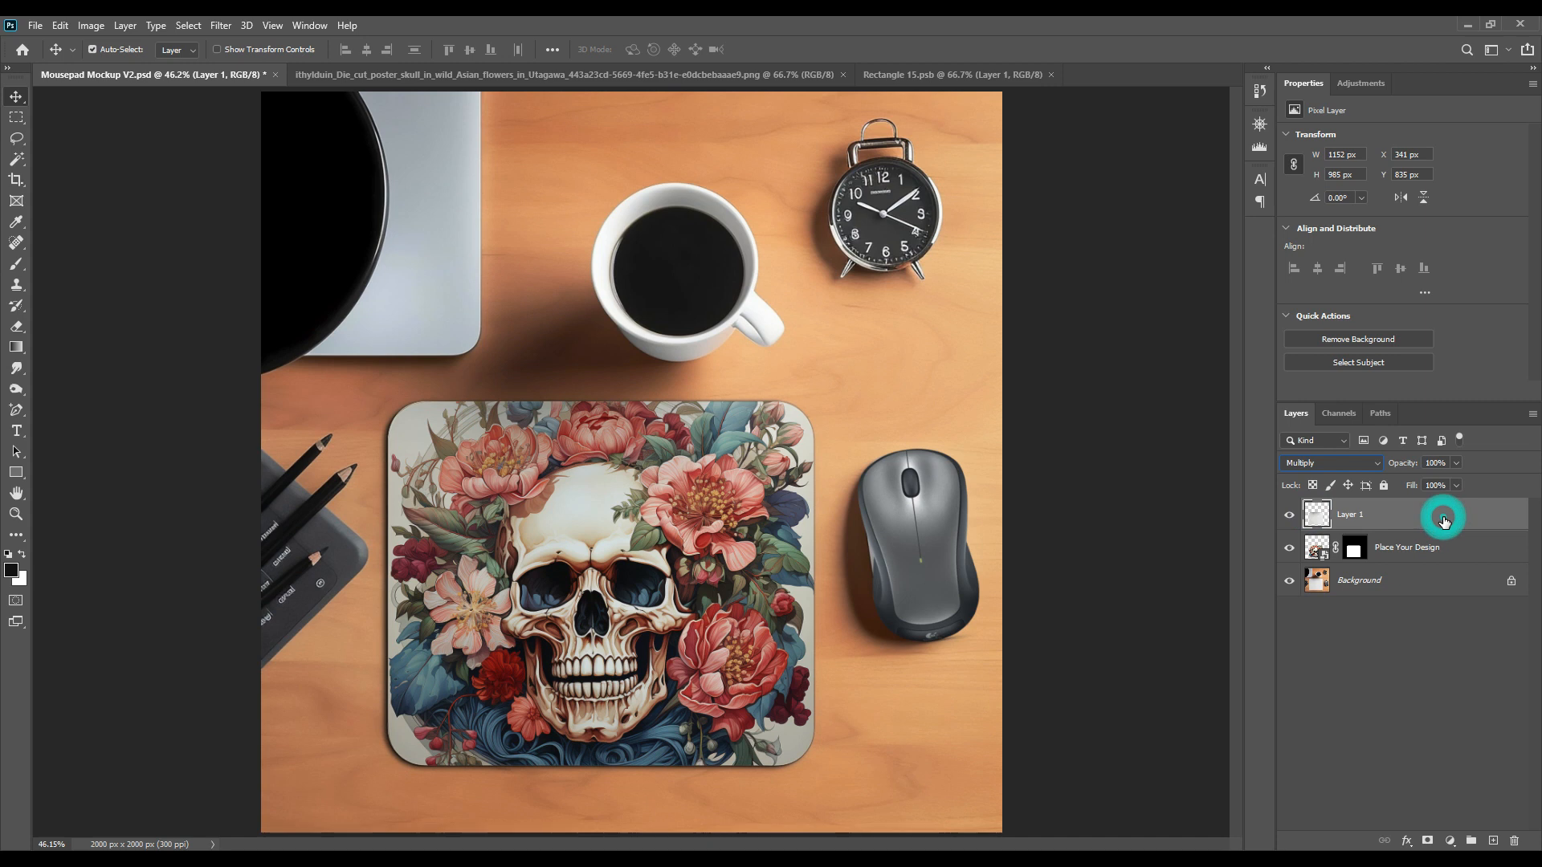
Duplicate the Multiply layer and set the copy's blend mode to Screen.
key(ctrl+j)
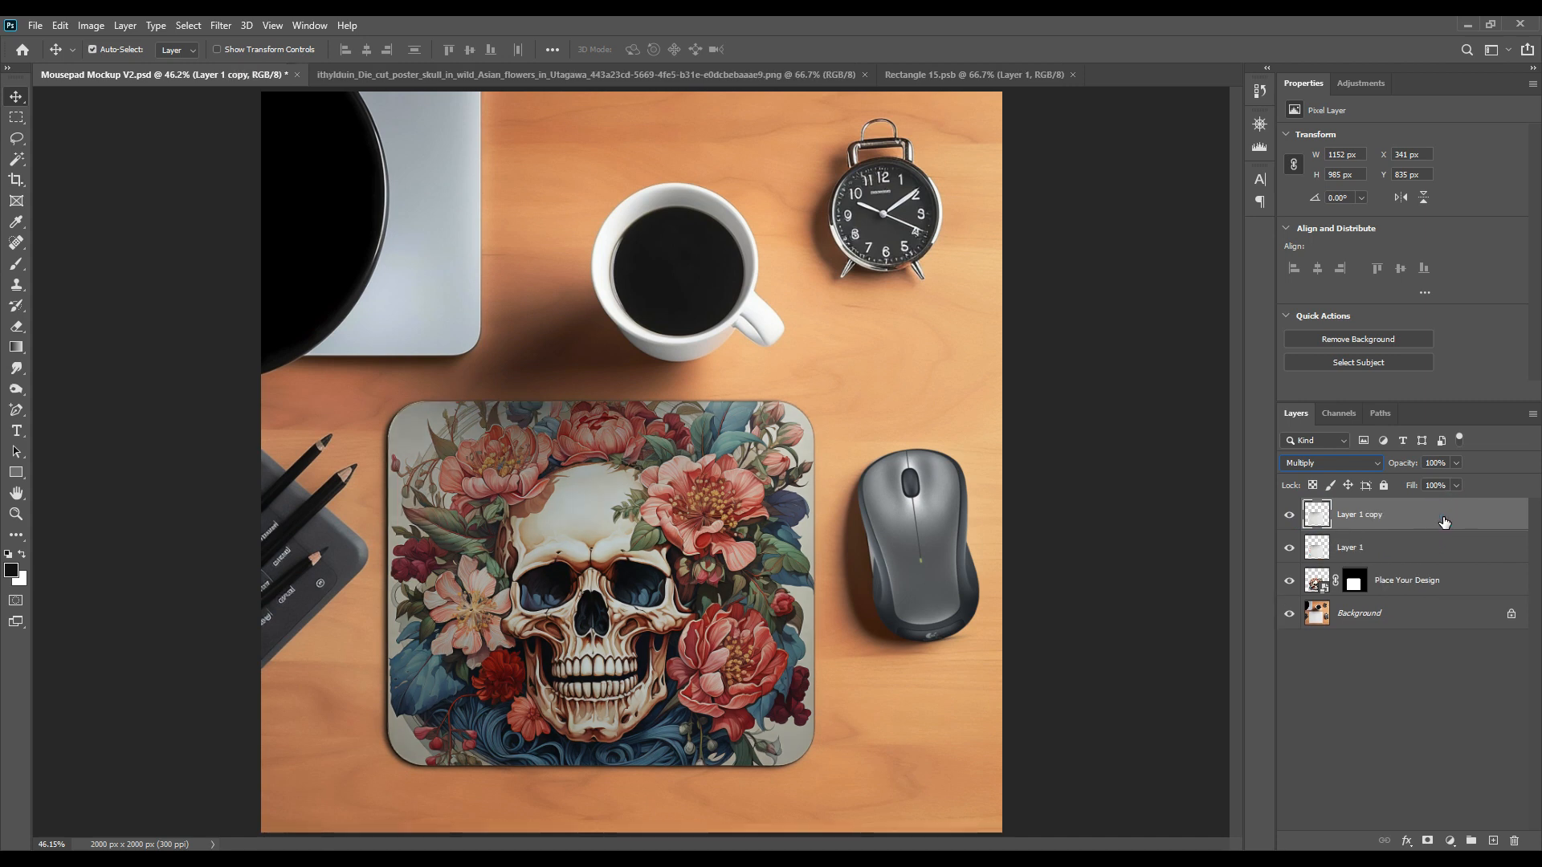
click(1346, 463)
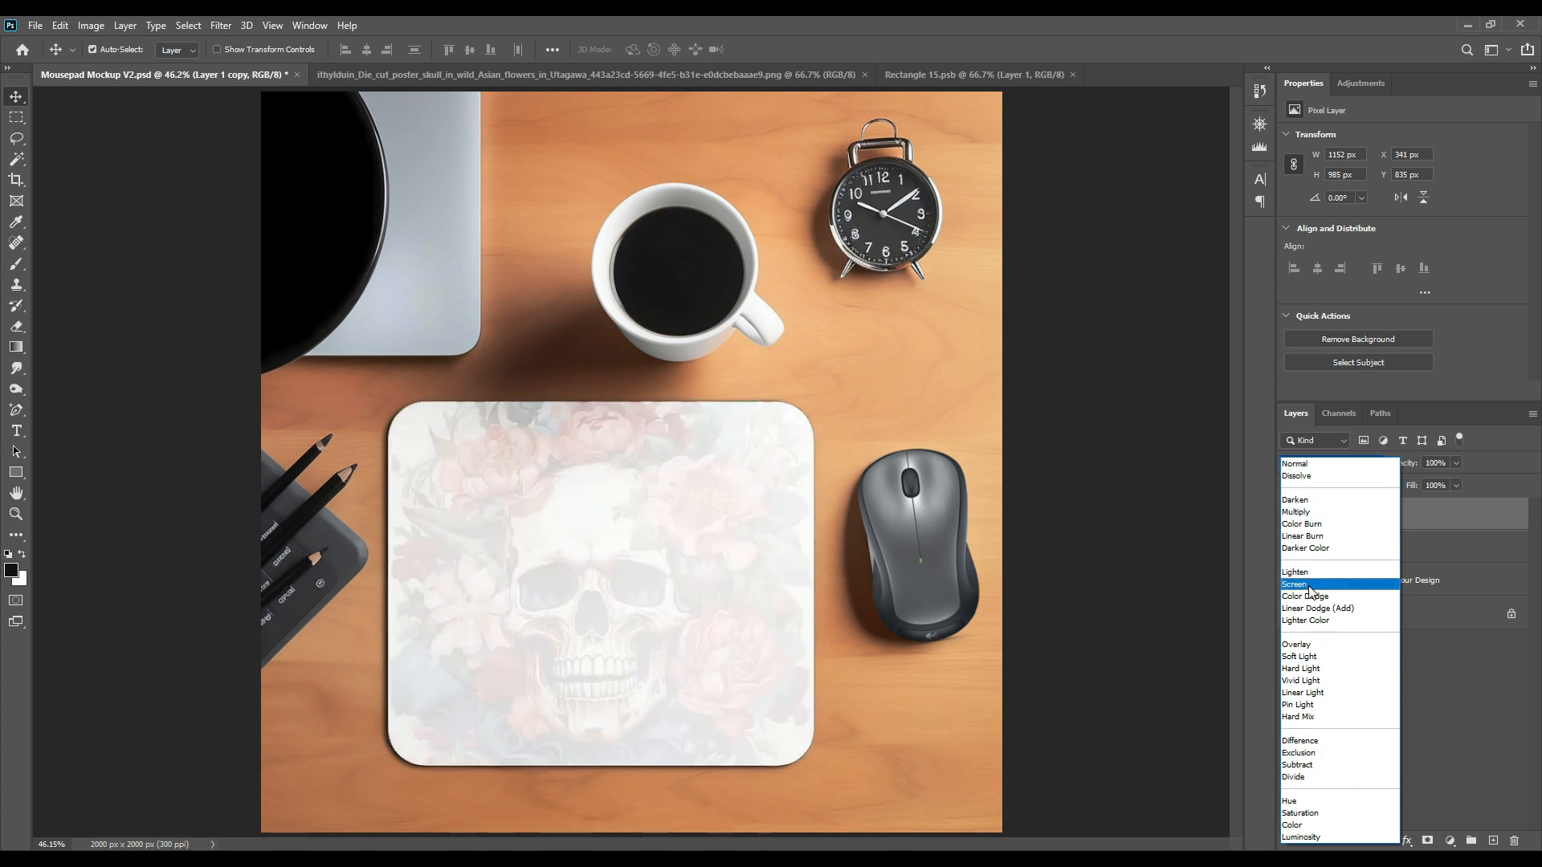
click(1311, 592)
drag(1321, 589, 1324, 594)
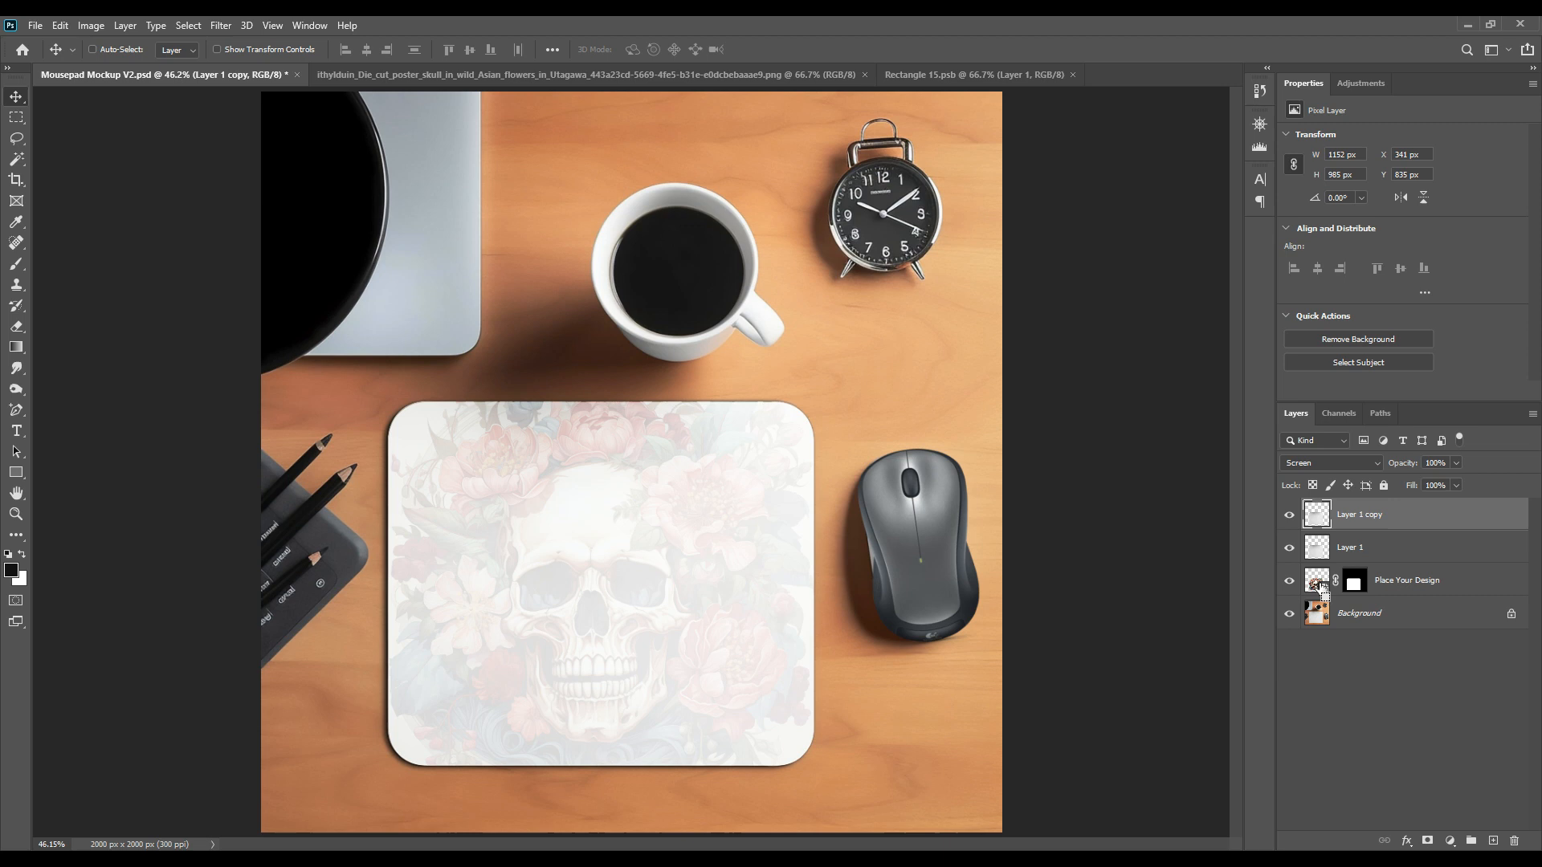
Apply Levels to the Screen layer with the black input level at 227.
key(ctrl+l)
drag(980, 405, 1166, 411)
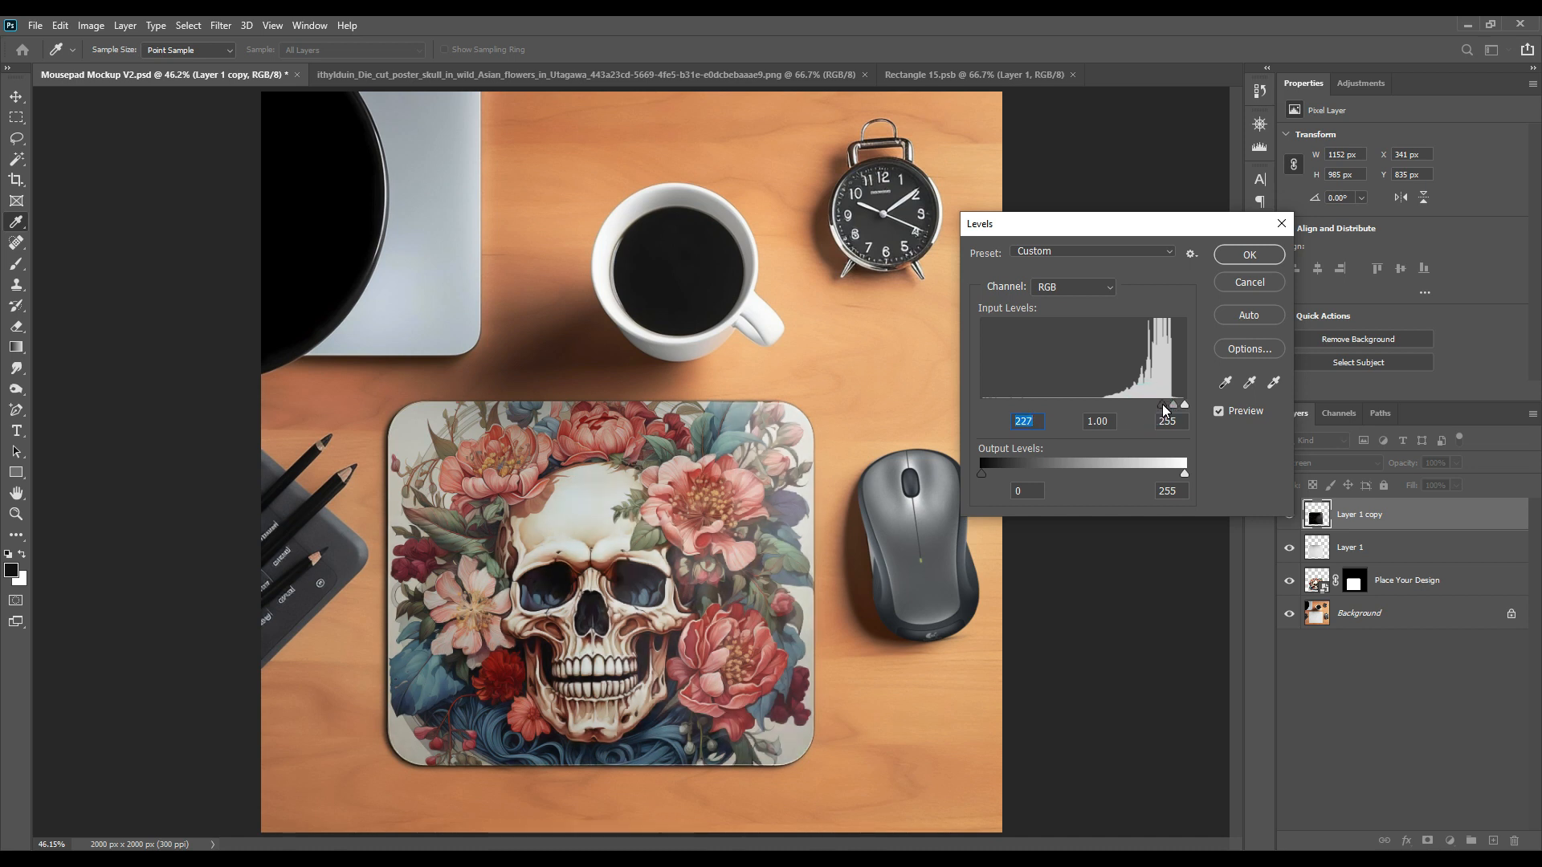
click(1249, 255)
key(v)
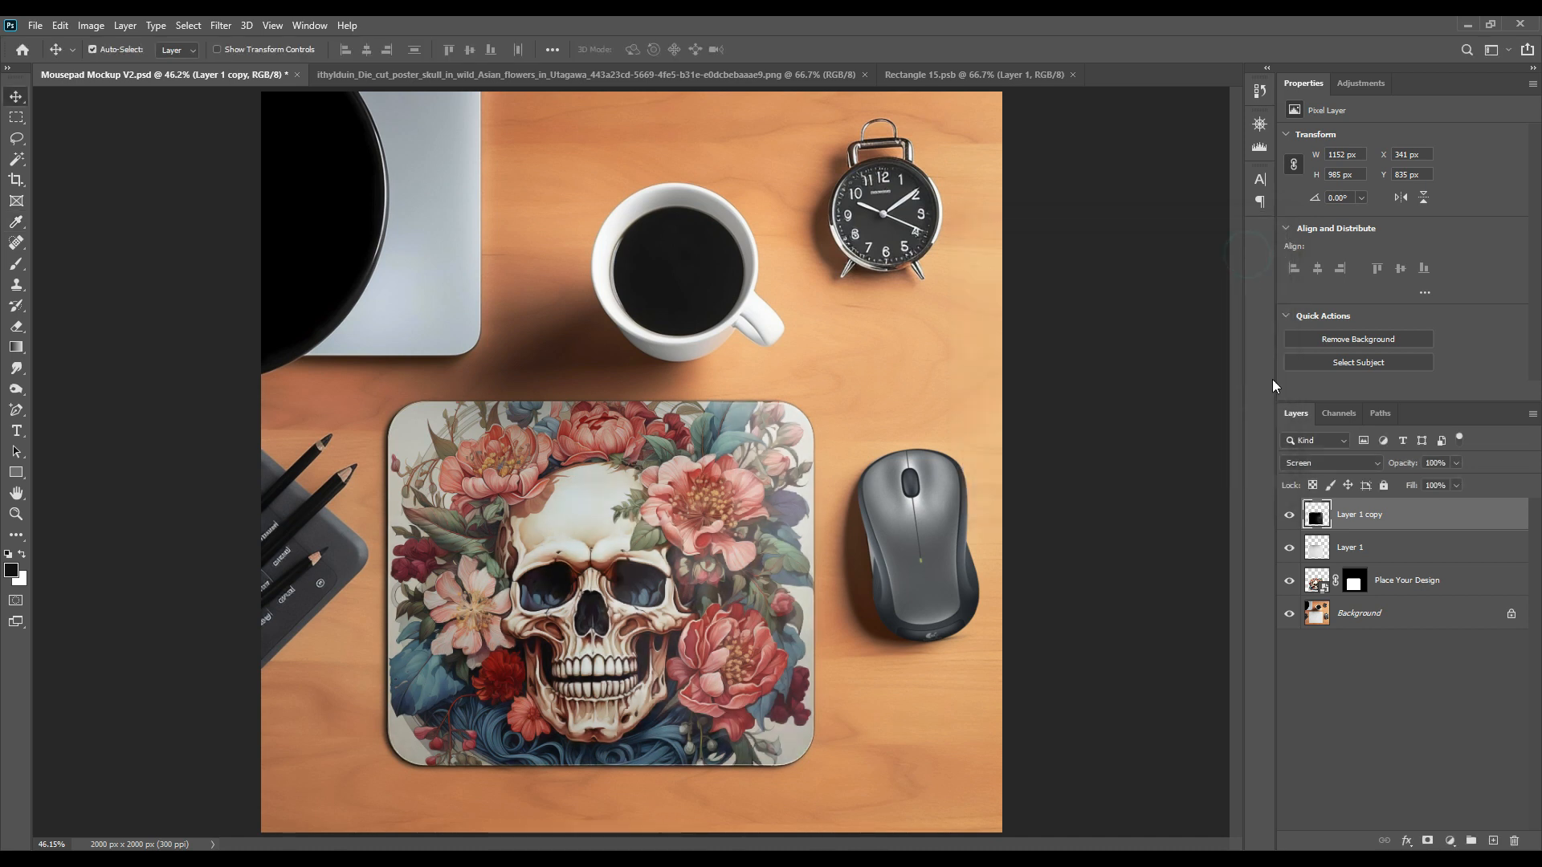
Rename the Screen layer as Light and the Multiply layer as Shadow.
double_click(1365, 514)
text(Light)
key(Return)
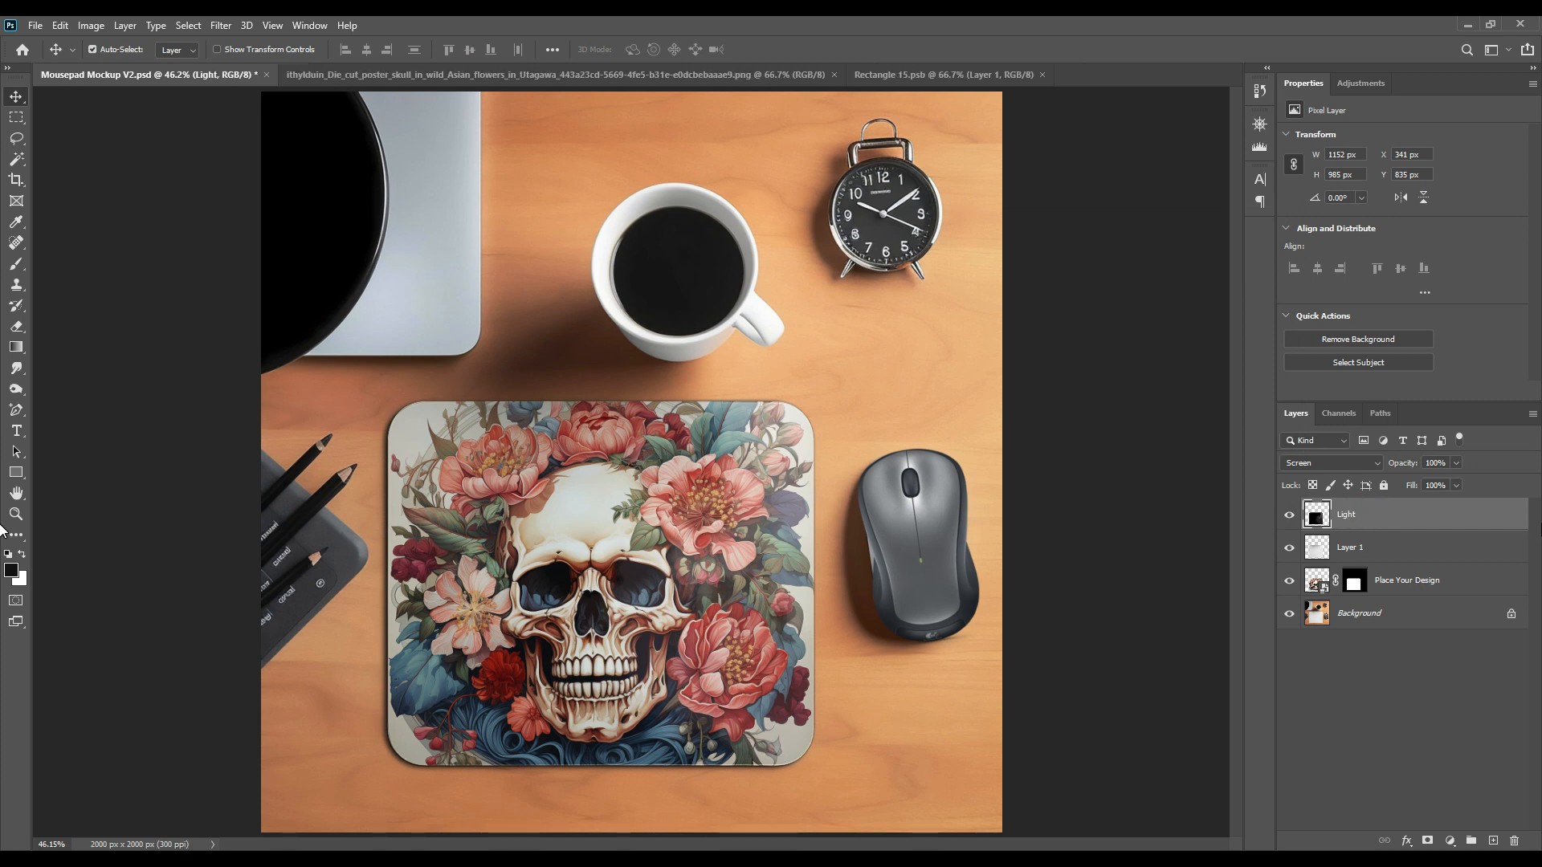
double_click(1350, 552)
text(Shado)
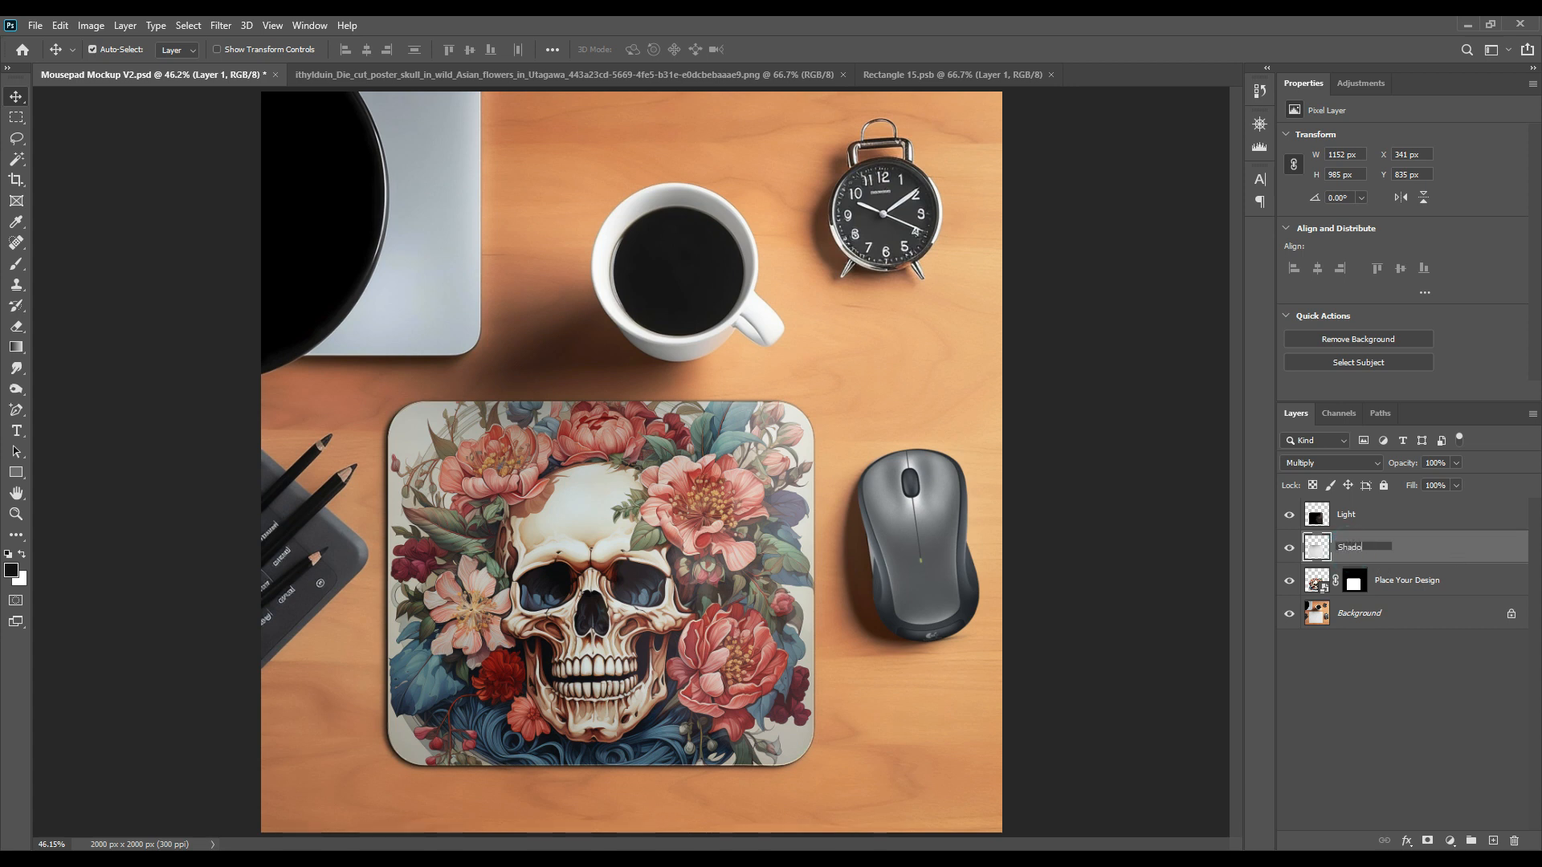
key(Return)
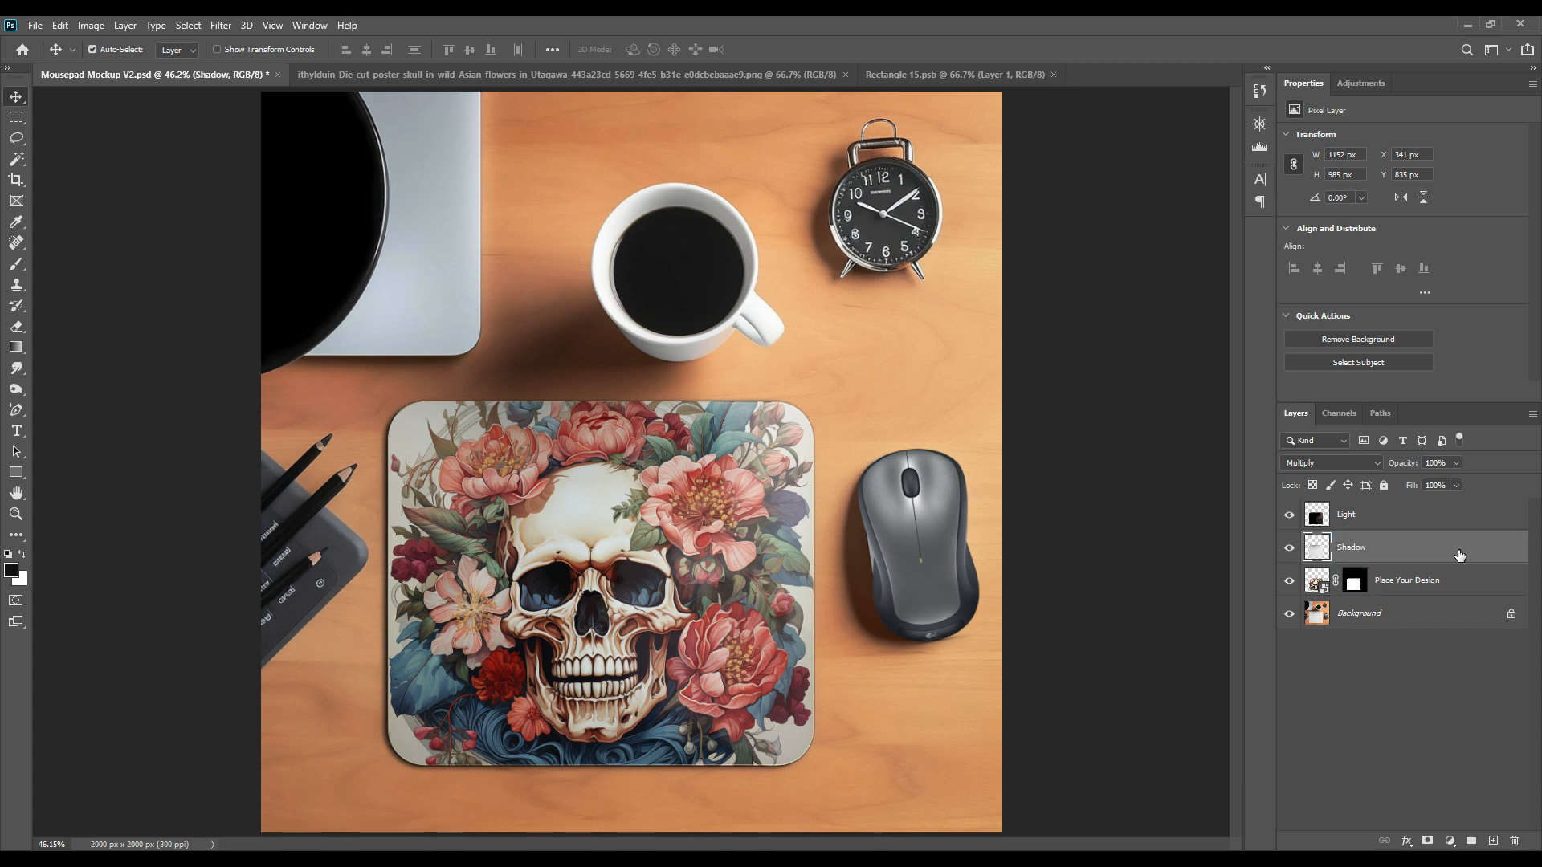
Give the Place Your Design layer a red color label.
click(1397, 710)
right_click(1397, 585)
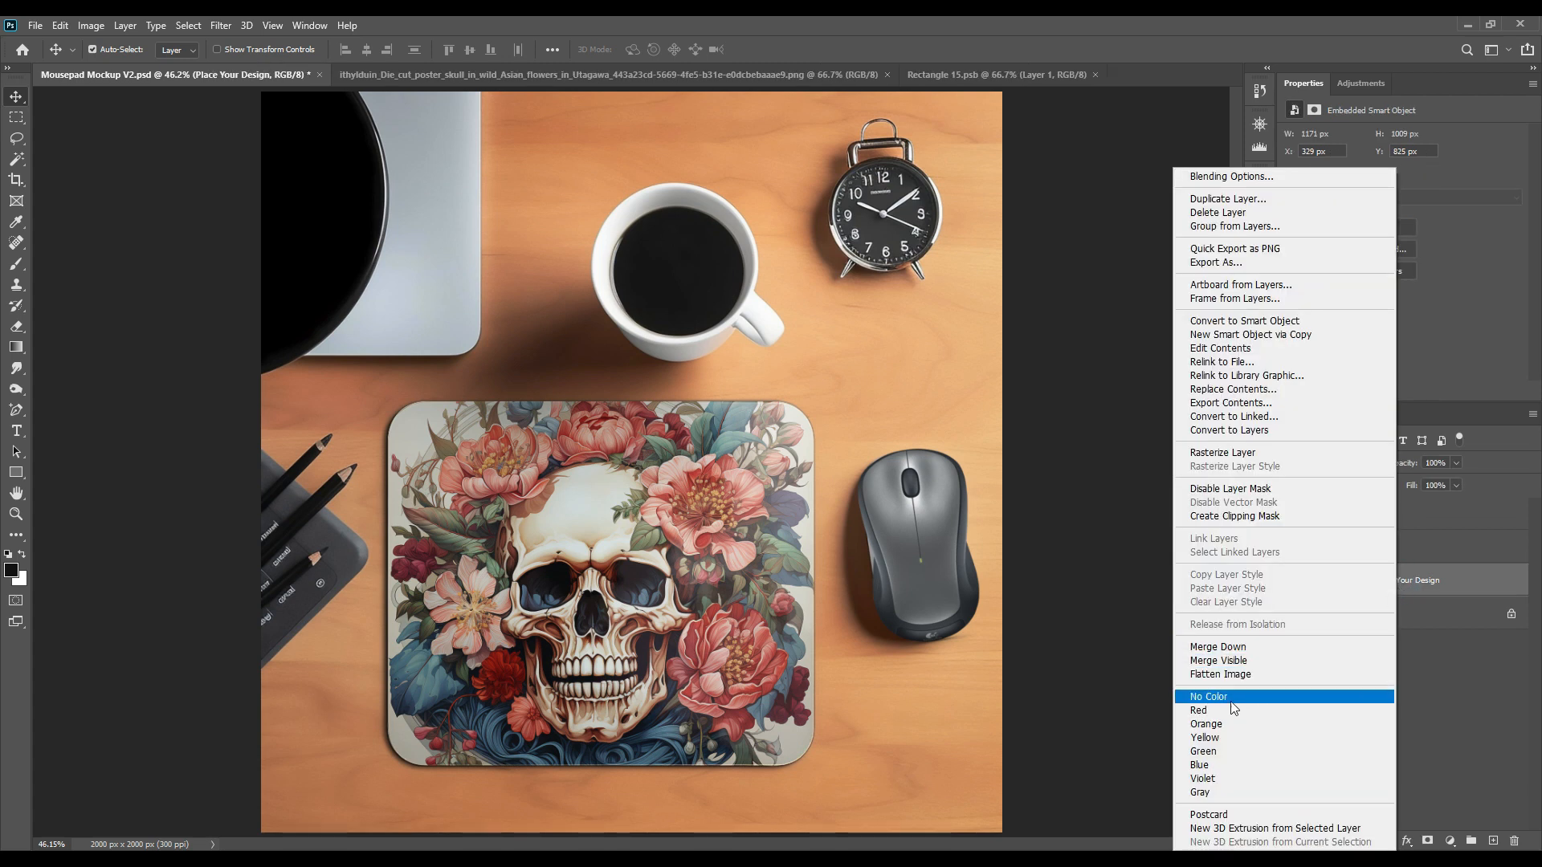
click(1222, 710)
click(1361, 664)
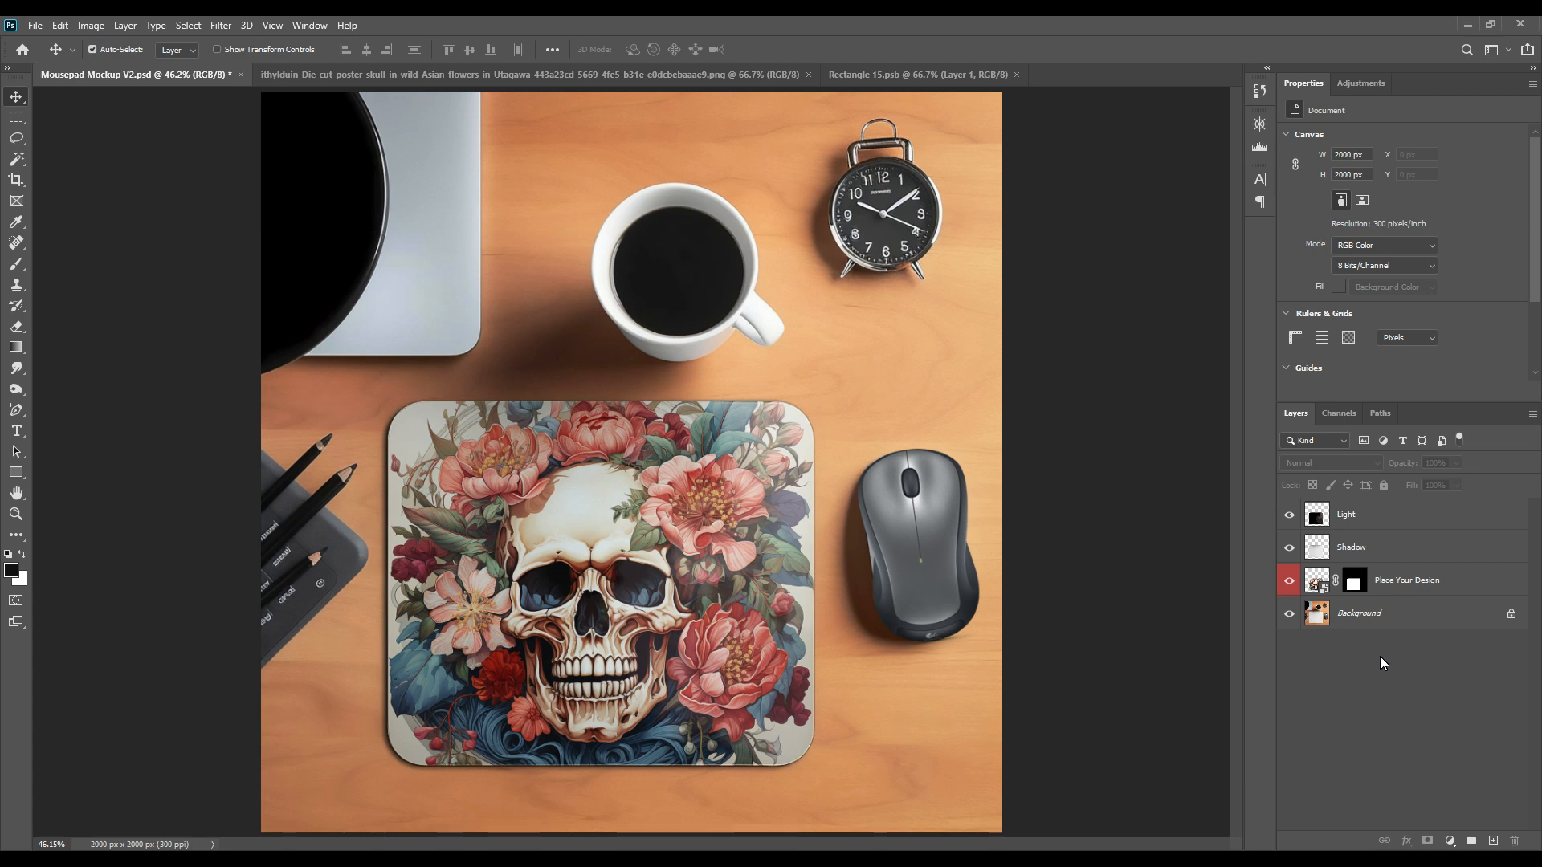
click(1289, 580)
click(1288, 582)
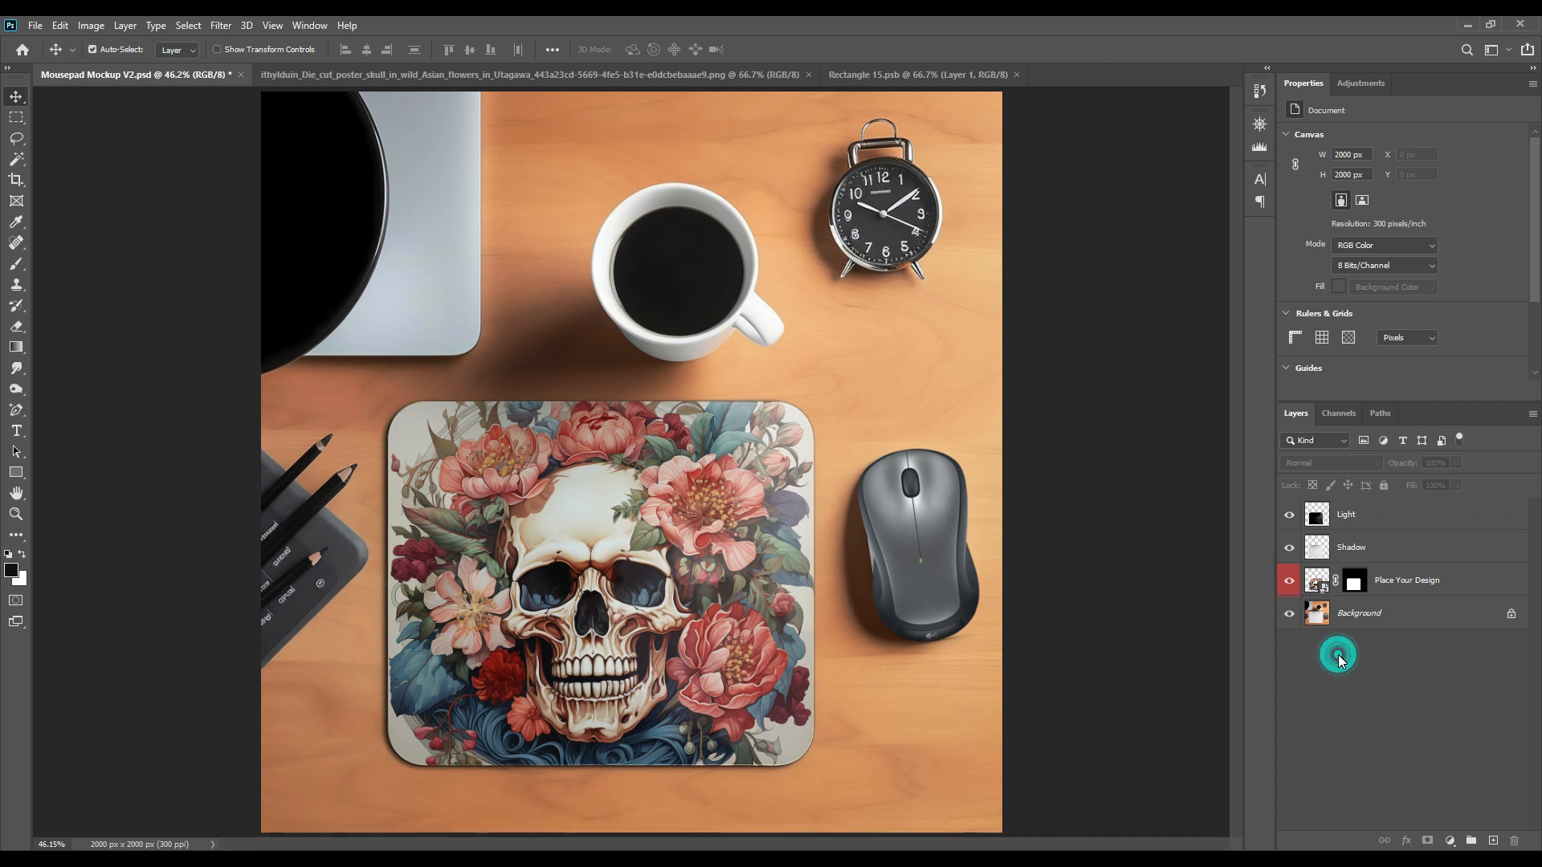